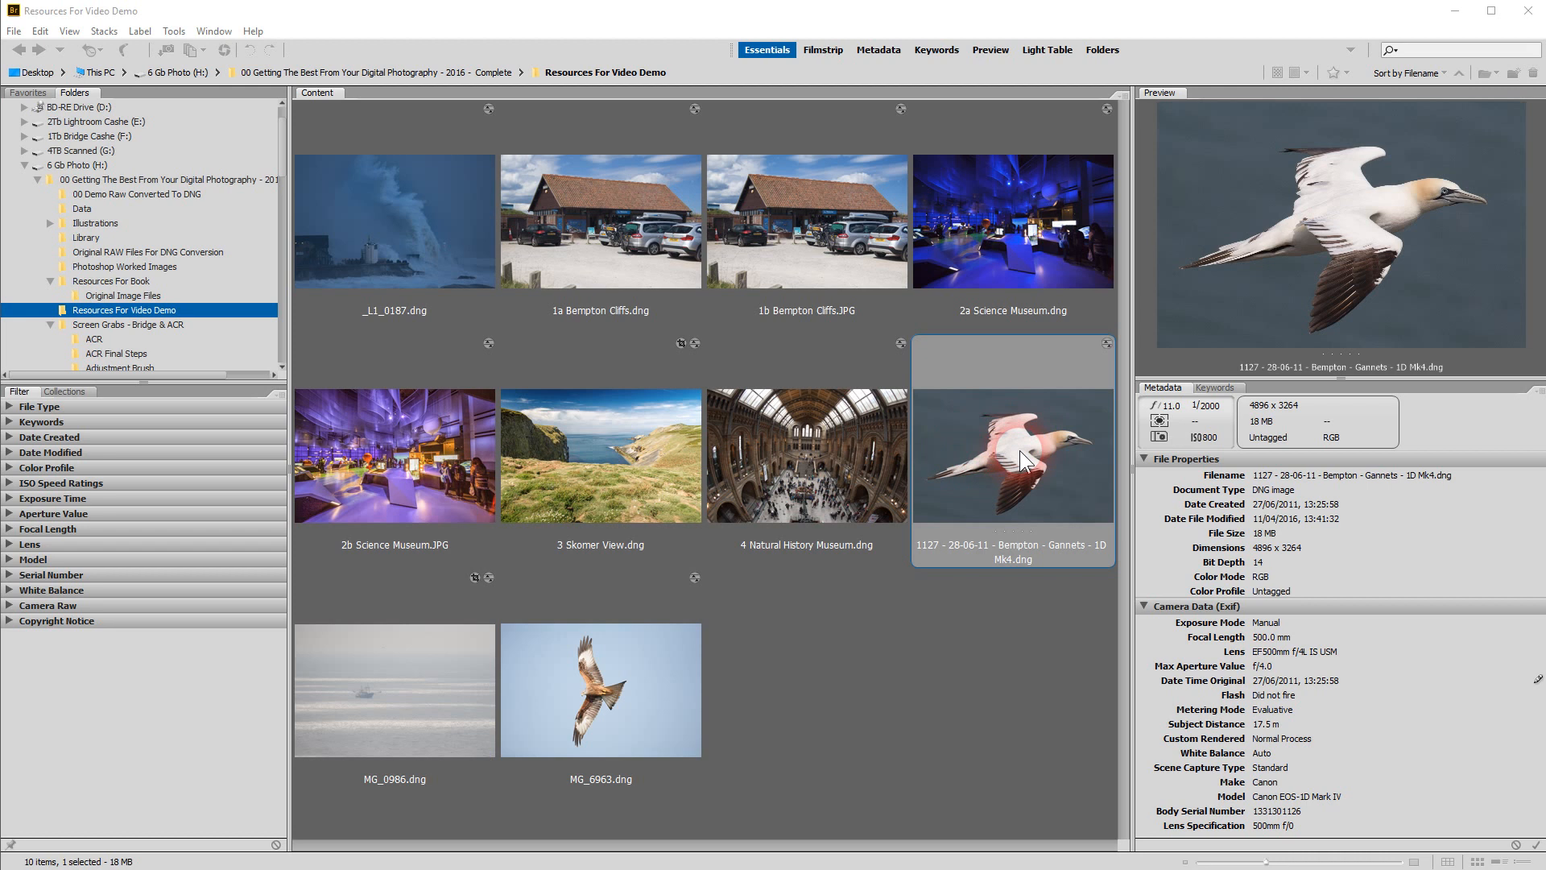
# Open the selected gannet DNG in Camera Raw and review its workflow options, keeping ProPhoto RGB at 16 Bits/Channel.
pyautogui.hotkey('ctrl', 'r')
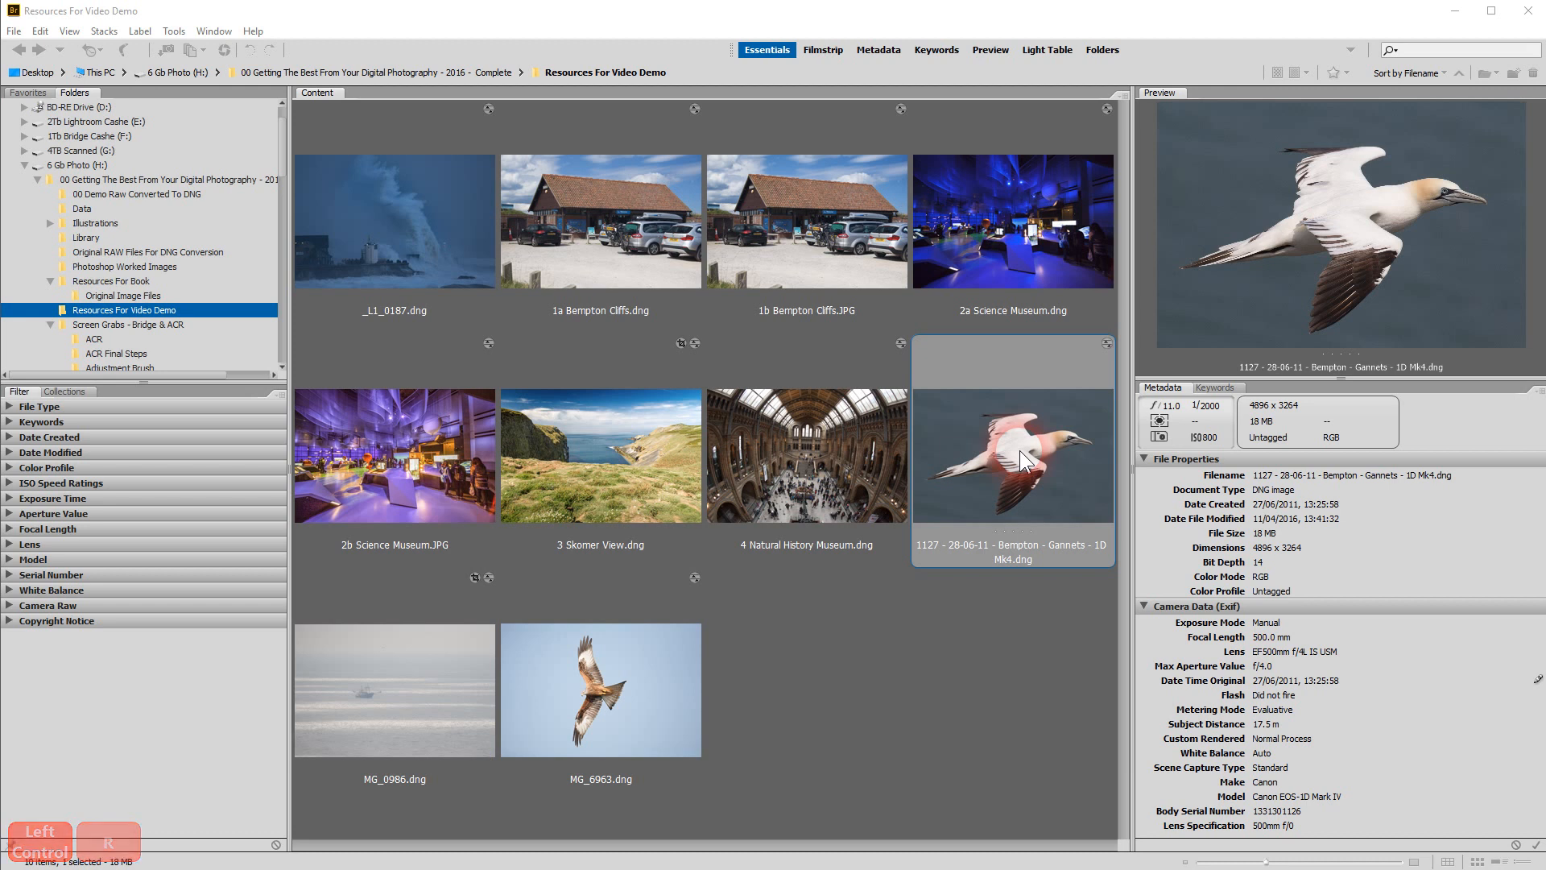
pyautogui.hotkey('ctrl', 'r')
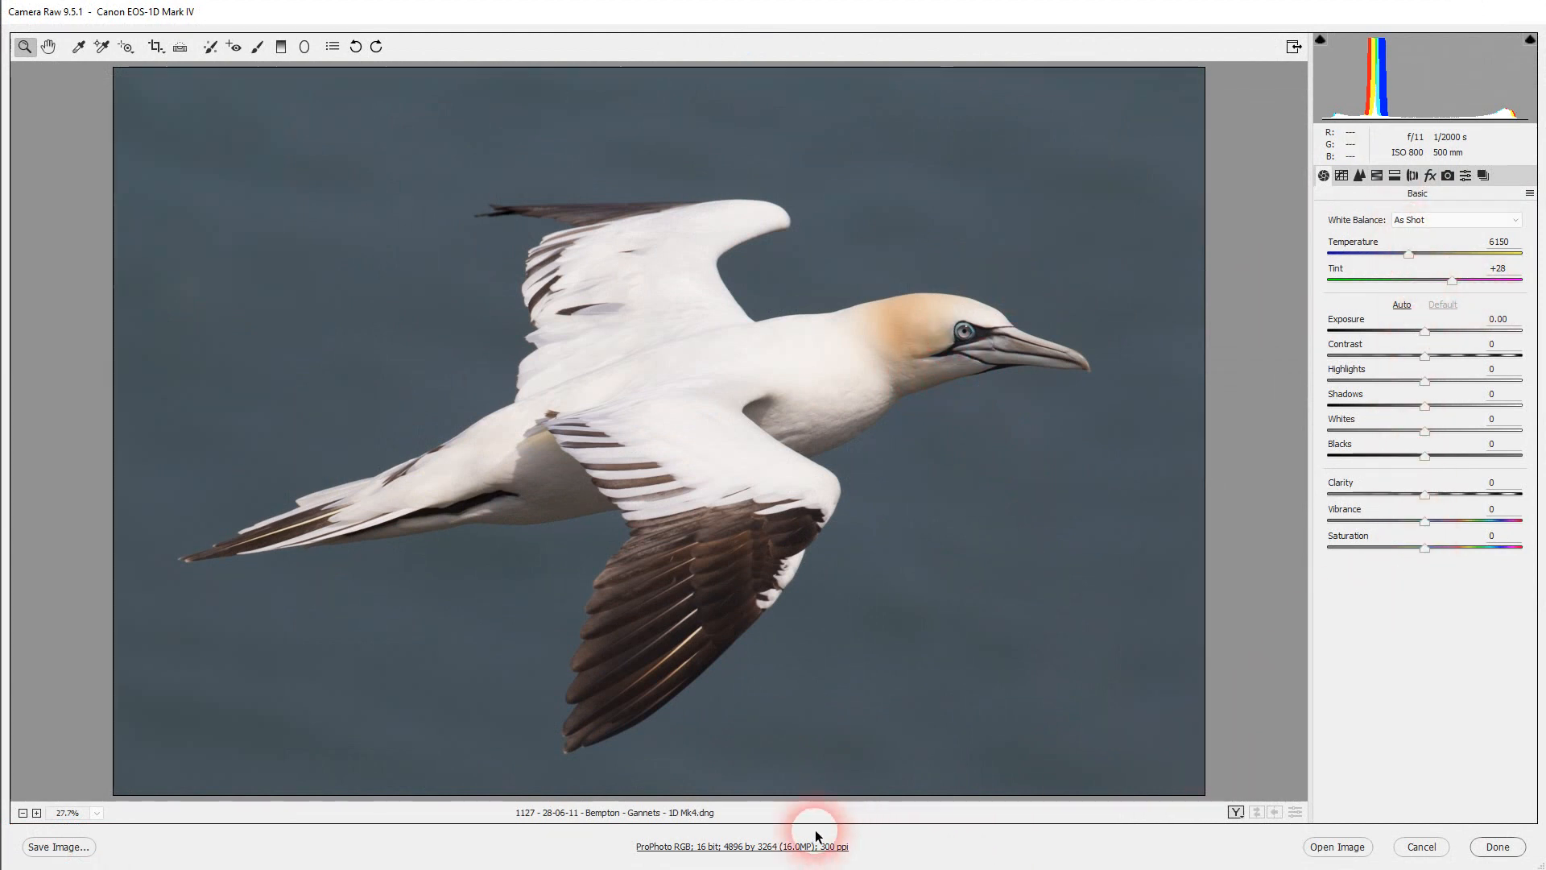
pyautogui.click(707, 847)
pyautogui.moveTo(0, 0); pyautogui.dragTo(430, 77)
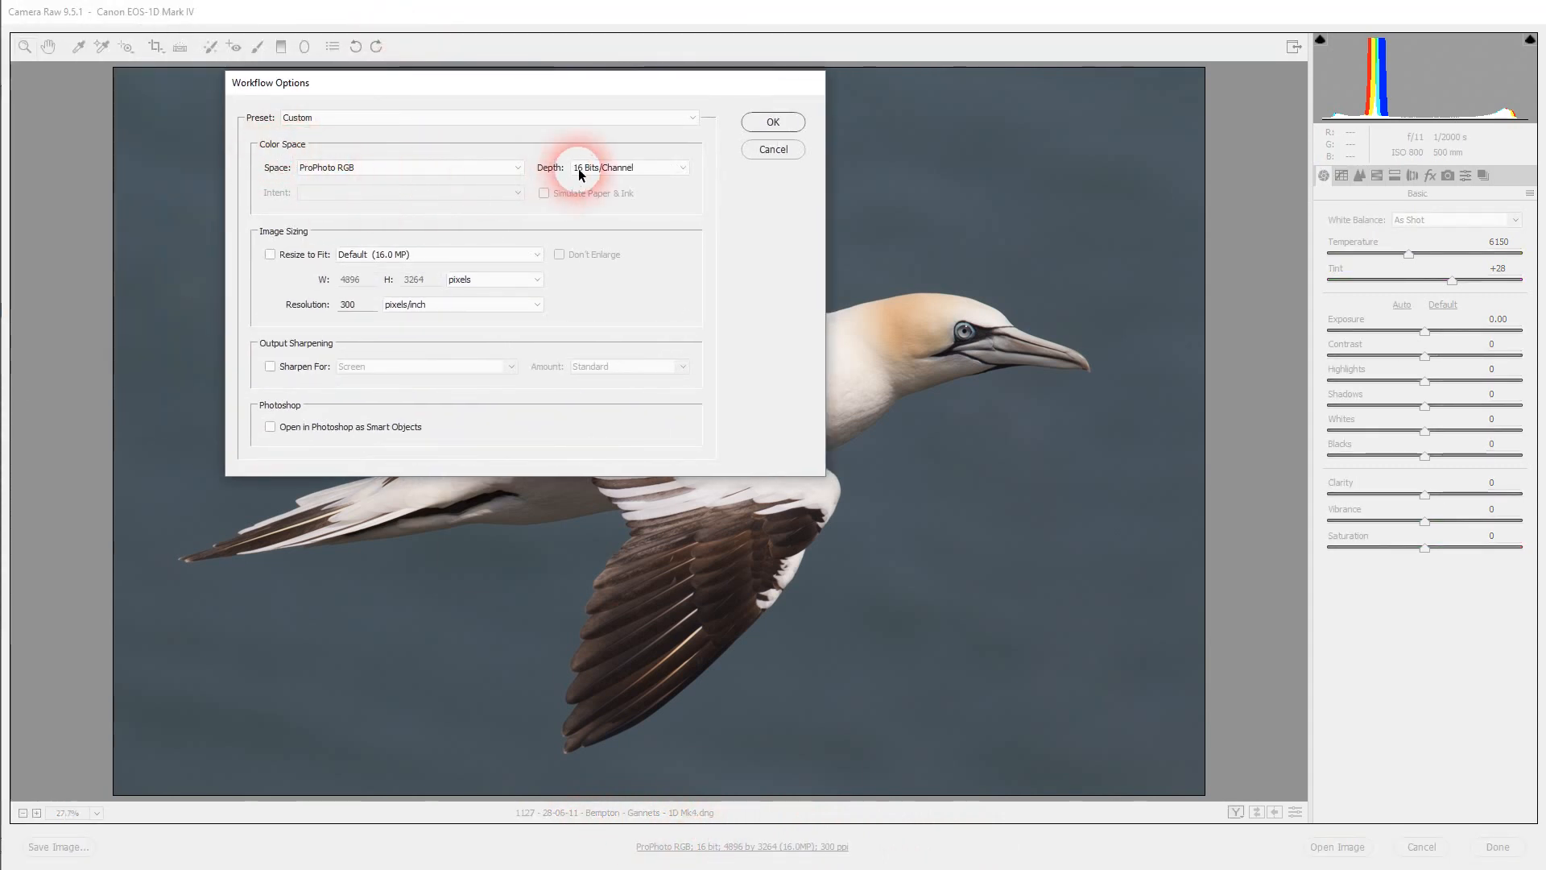
pyautogui.click(796, 124)
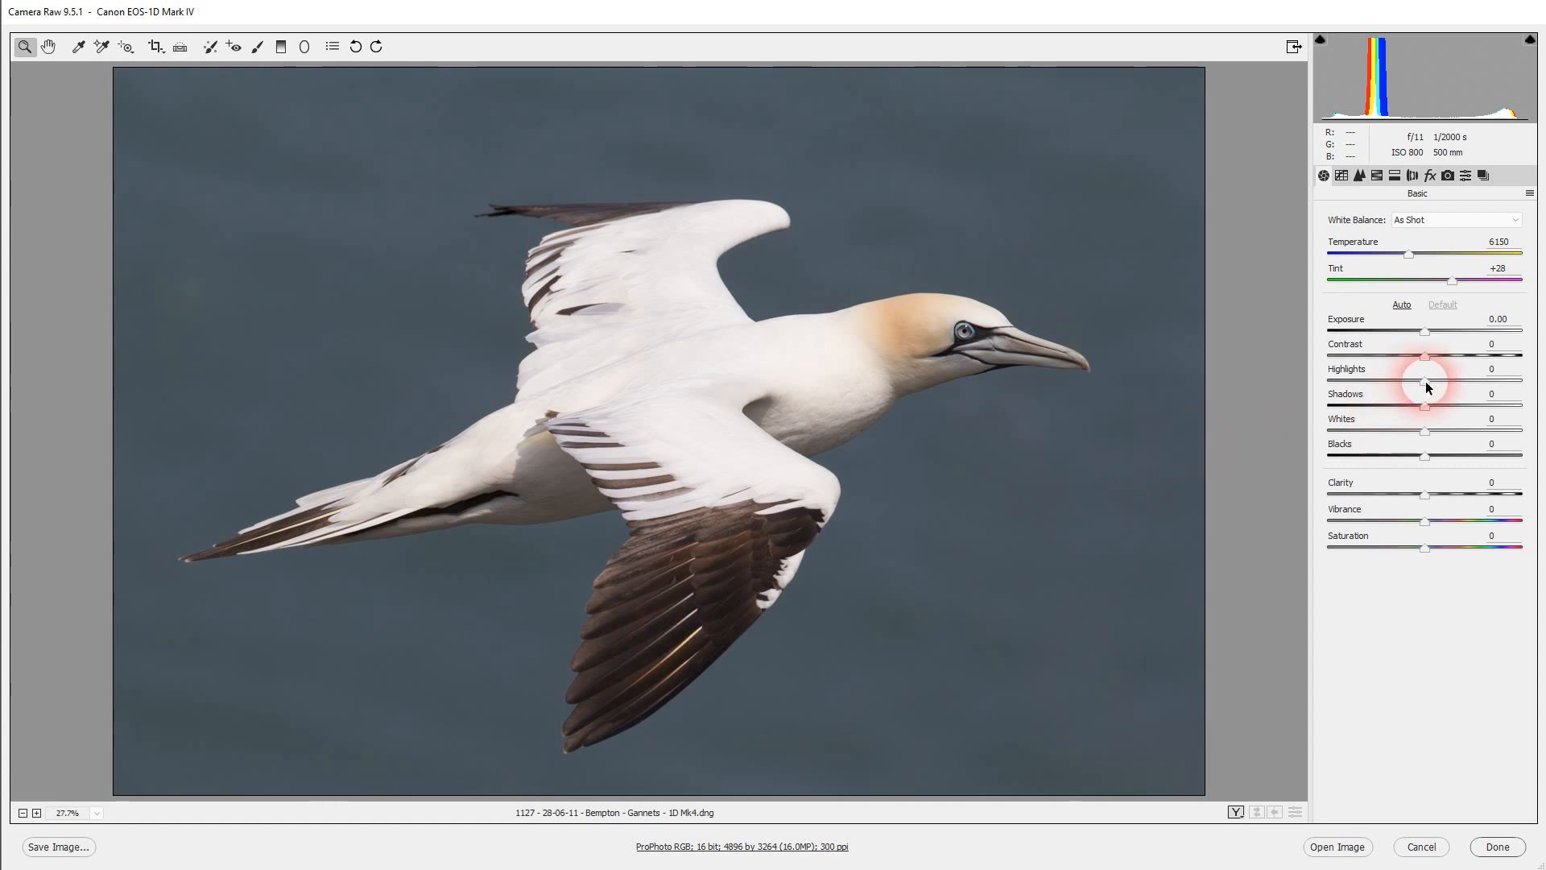
# Reduce the photo's Highlights to -77 and raise its Shadows to +68.
pyautogui.moveTo(1426, 386); pyautogui.dragTo(1351, 386)
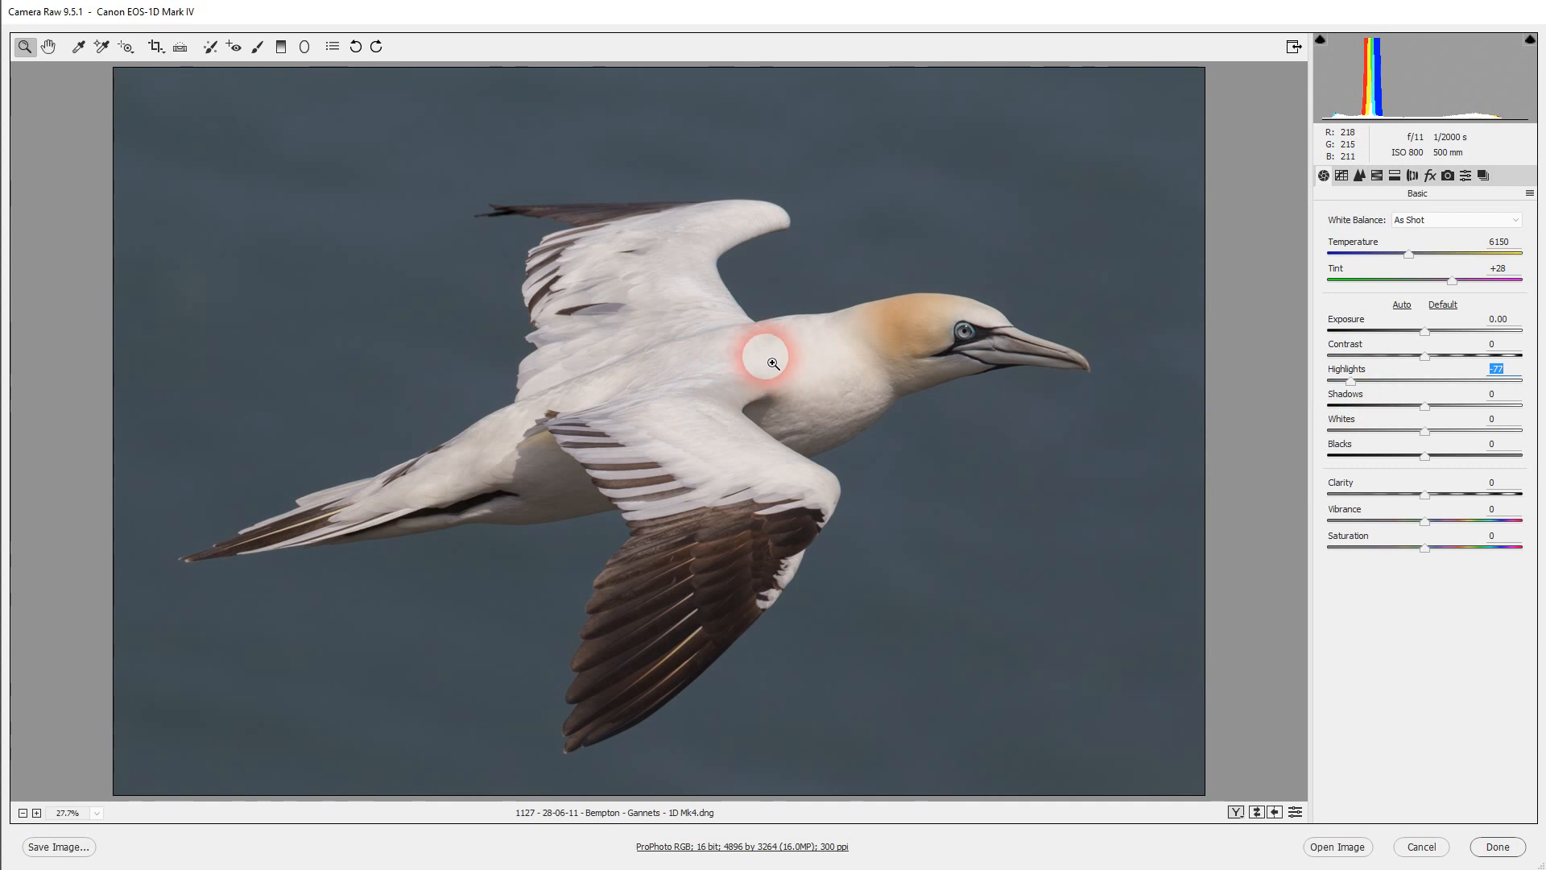
pyautogui.moveTo(1423, 403); pyautogui.dragTo(1481, 399)
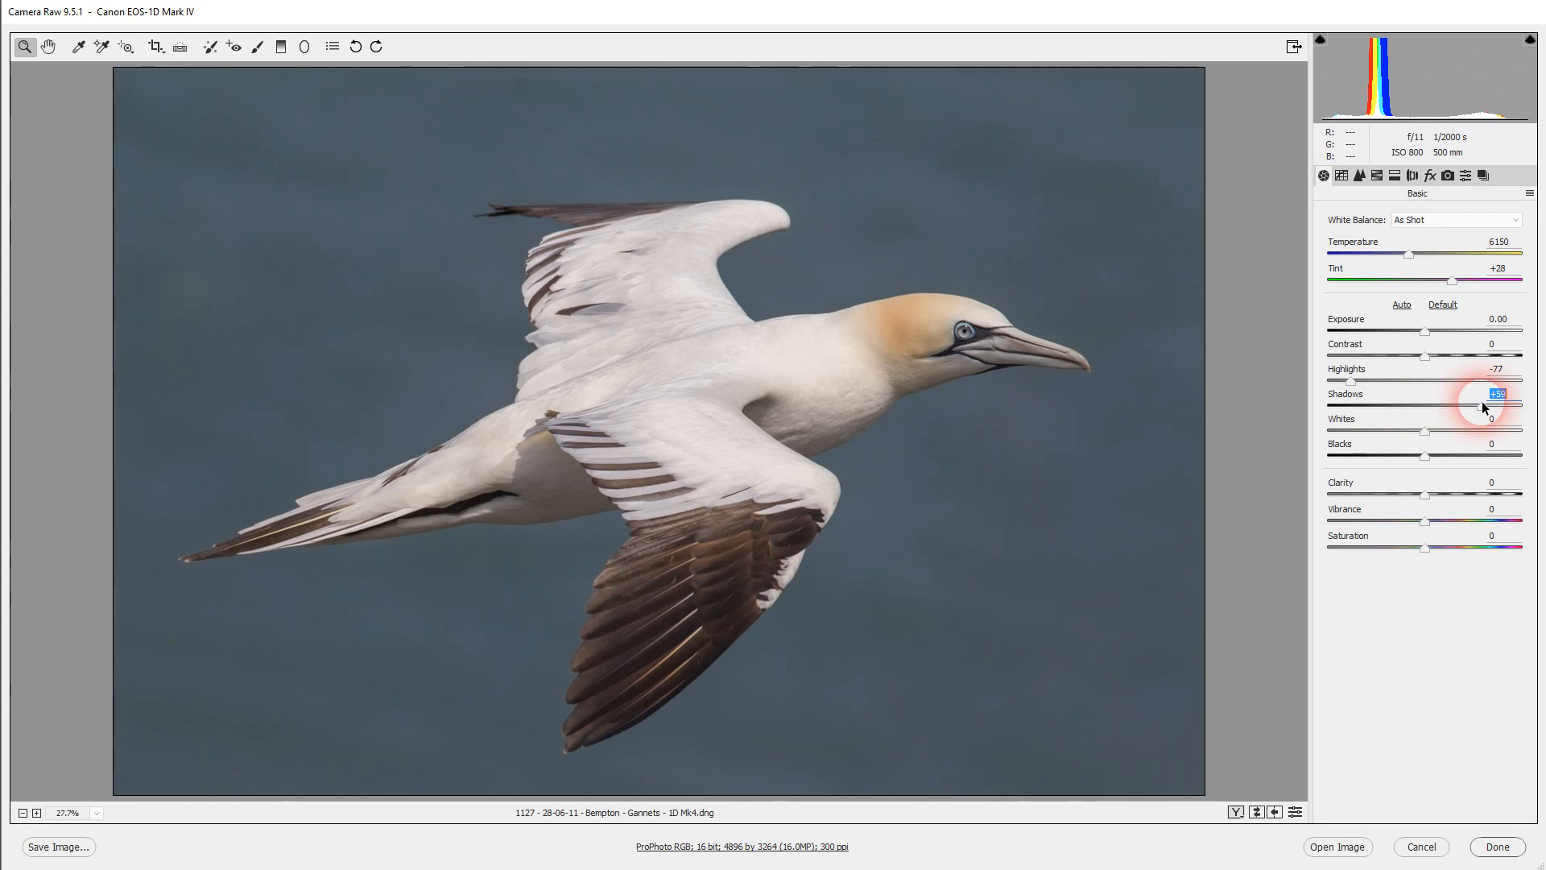
pyautogui.moveTo(1489, 409); pyautogui.dragTo(1491, 404)
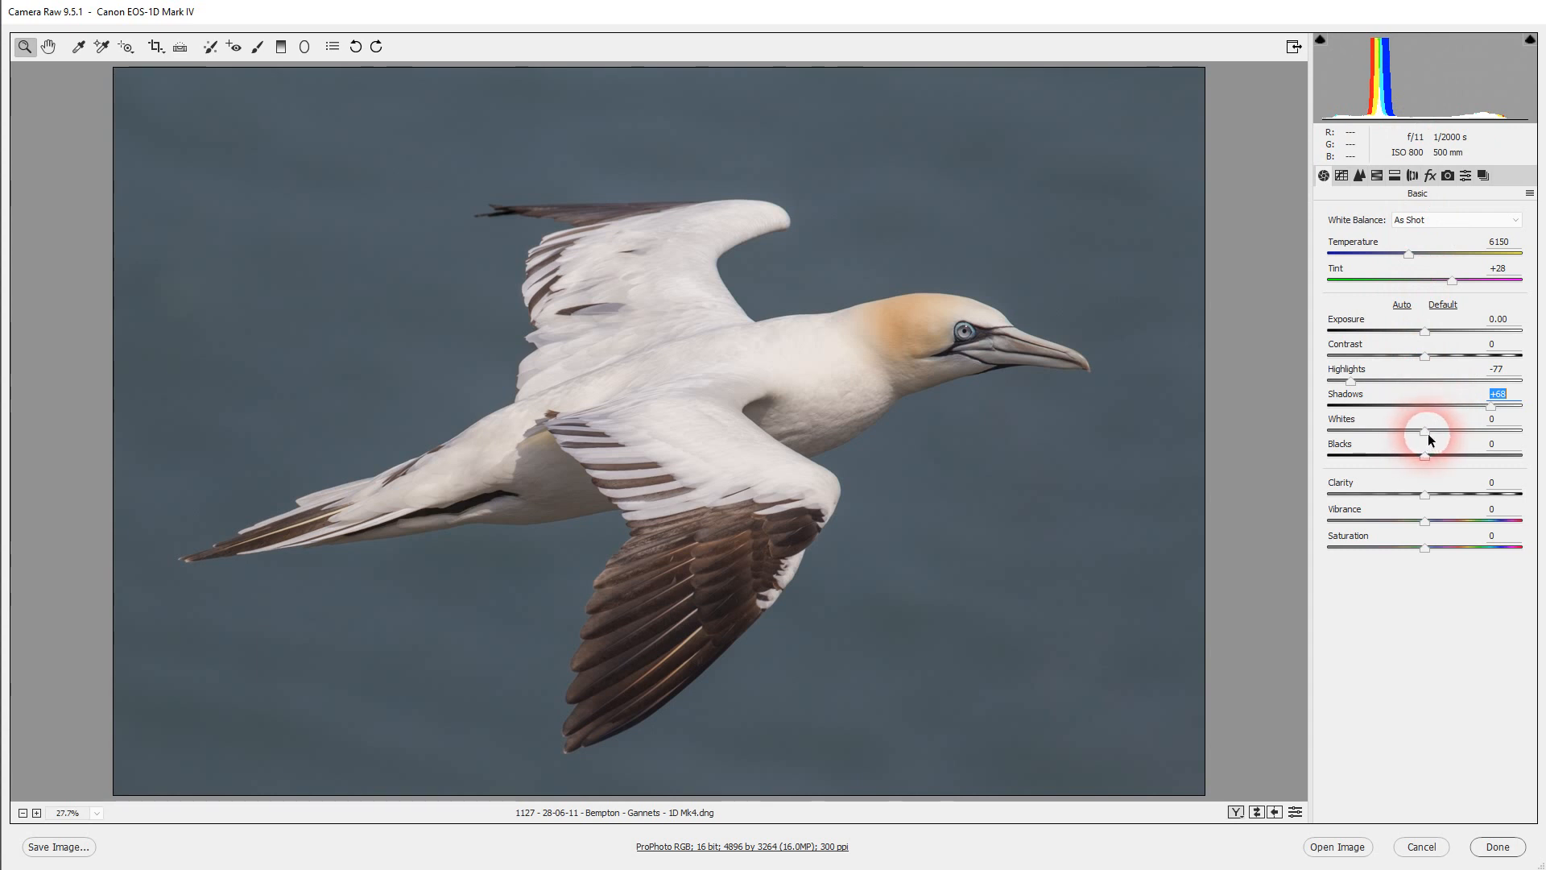
# Set Whites to +57 using the clipping preview and lower Blacks to -34.
pyautogui.moveTo(1424, 432); pyautogui.dragTo(1480, 435)
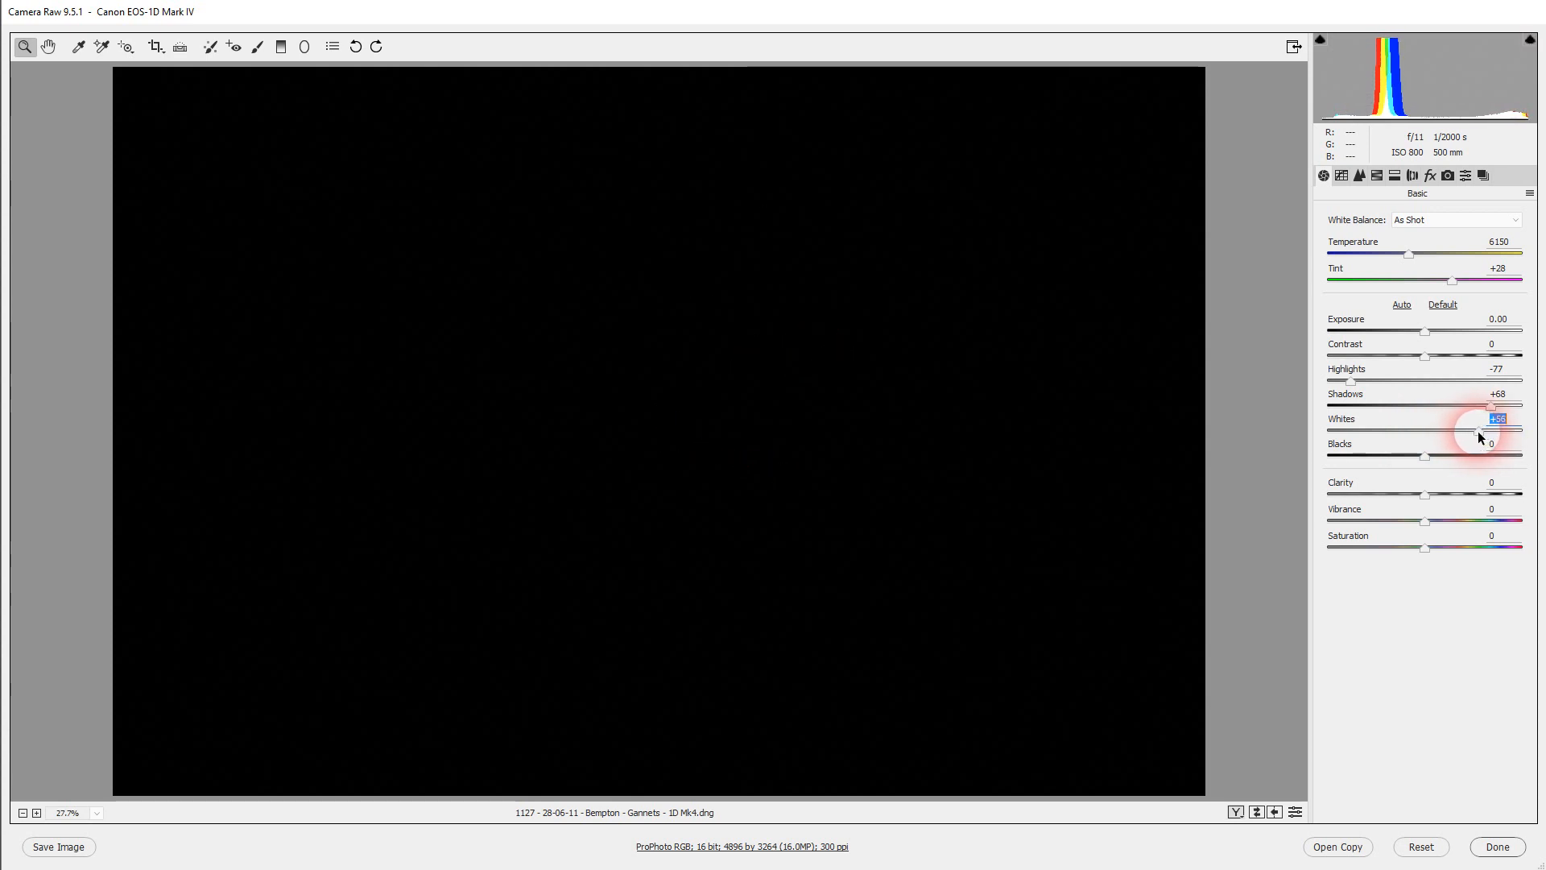
pyautogui.moveTo(1480, 436); pyautogui.dragTo(1479, 436)
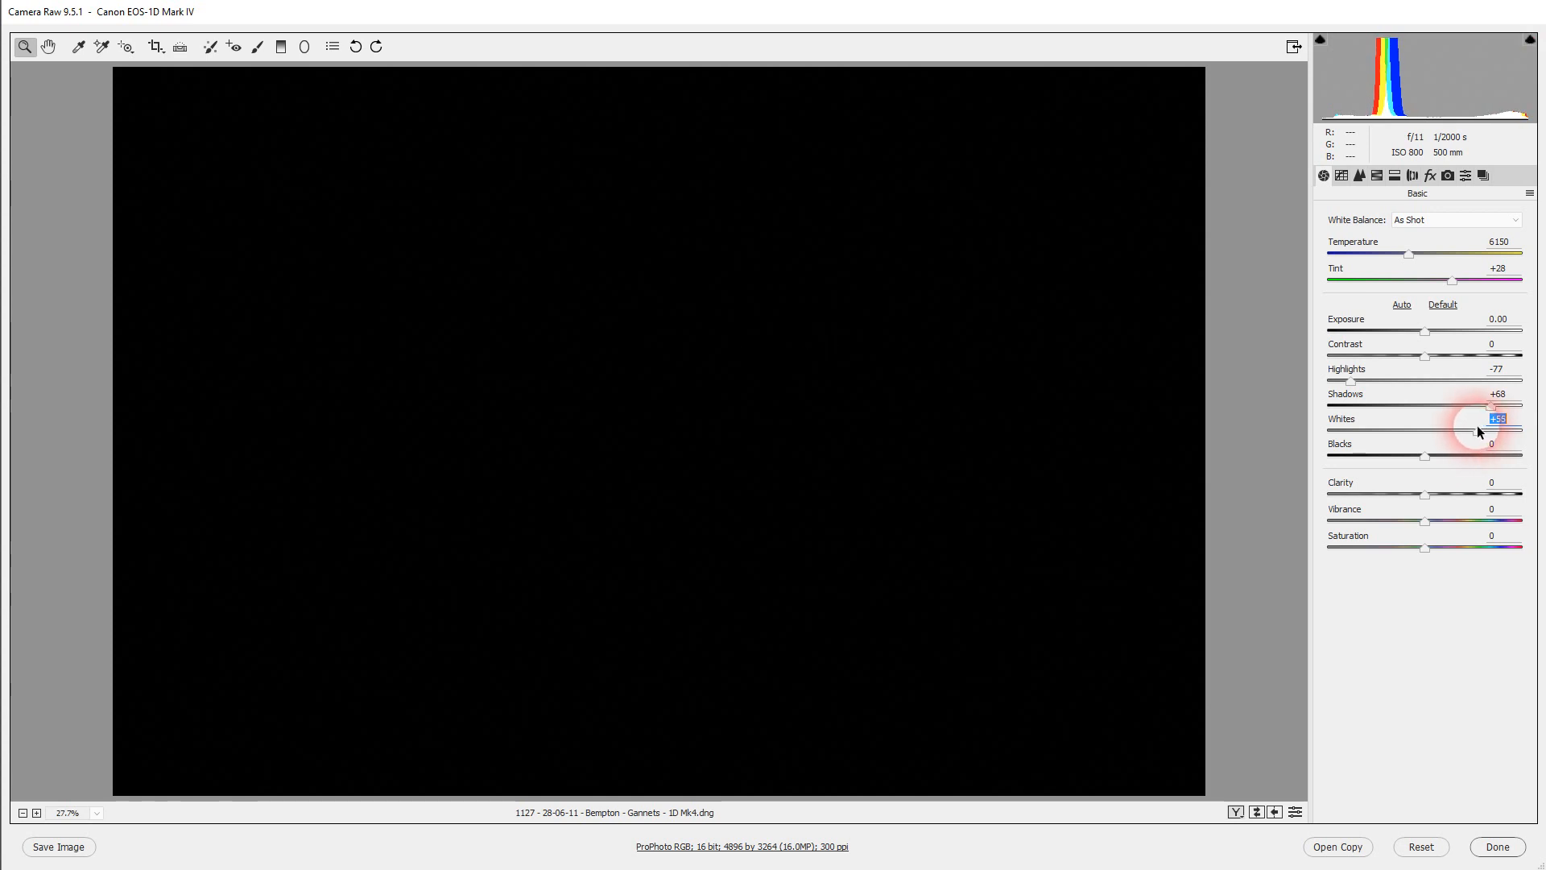
pyautogui.moveTo(1478, 427); pyautogui.dragTo(1479, 427)
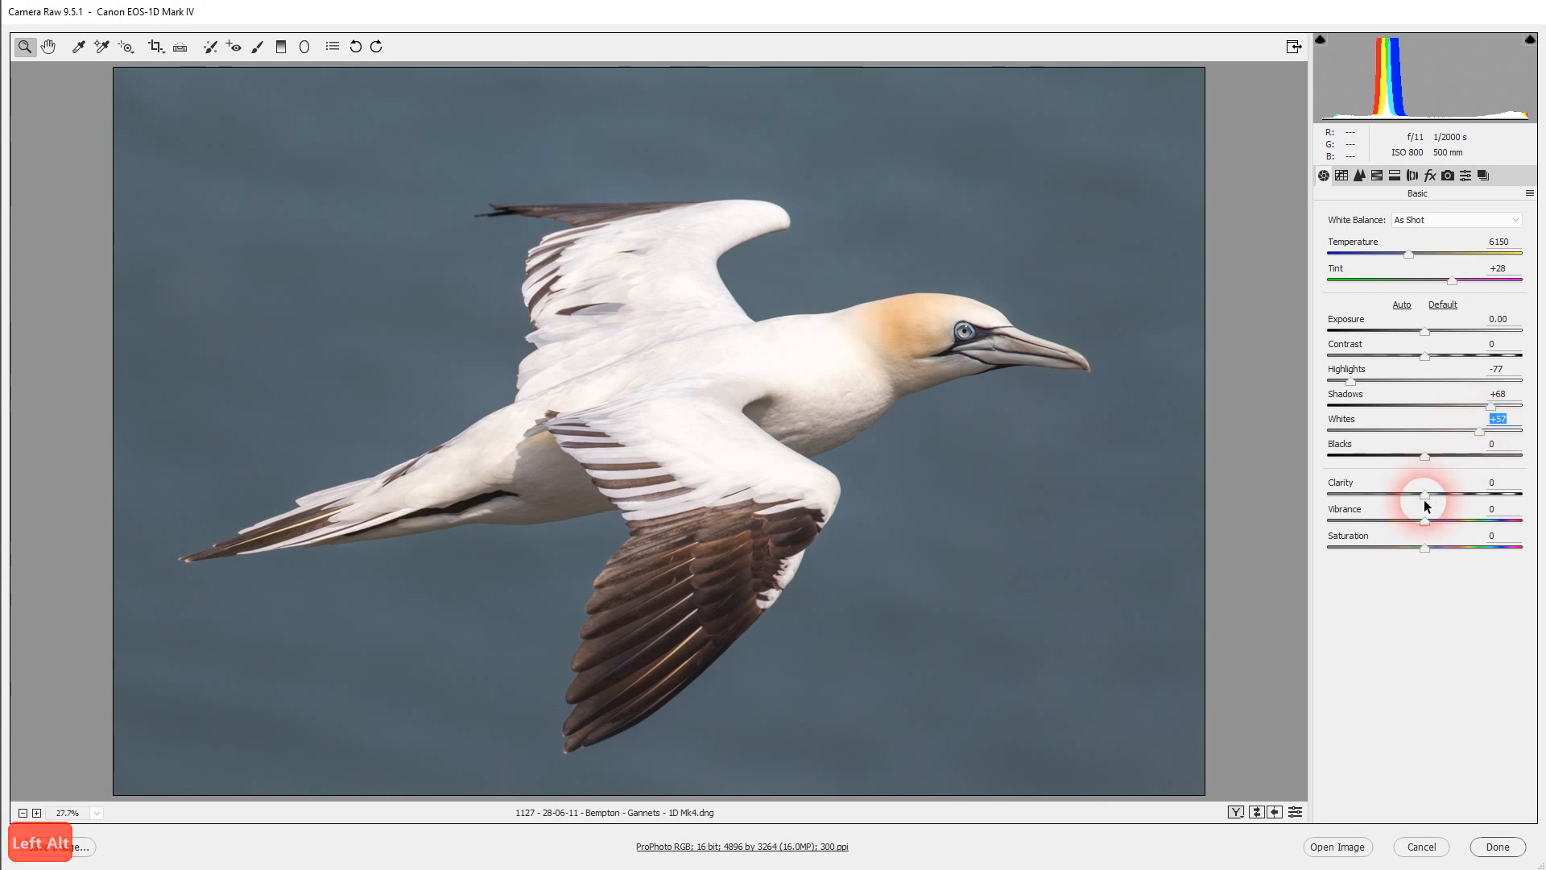
pyautogui.moveTo(1425, 457); pyautogui.dragTo(1391, 462)
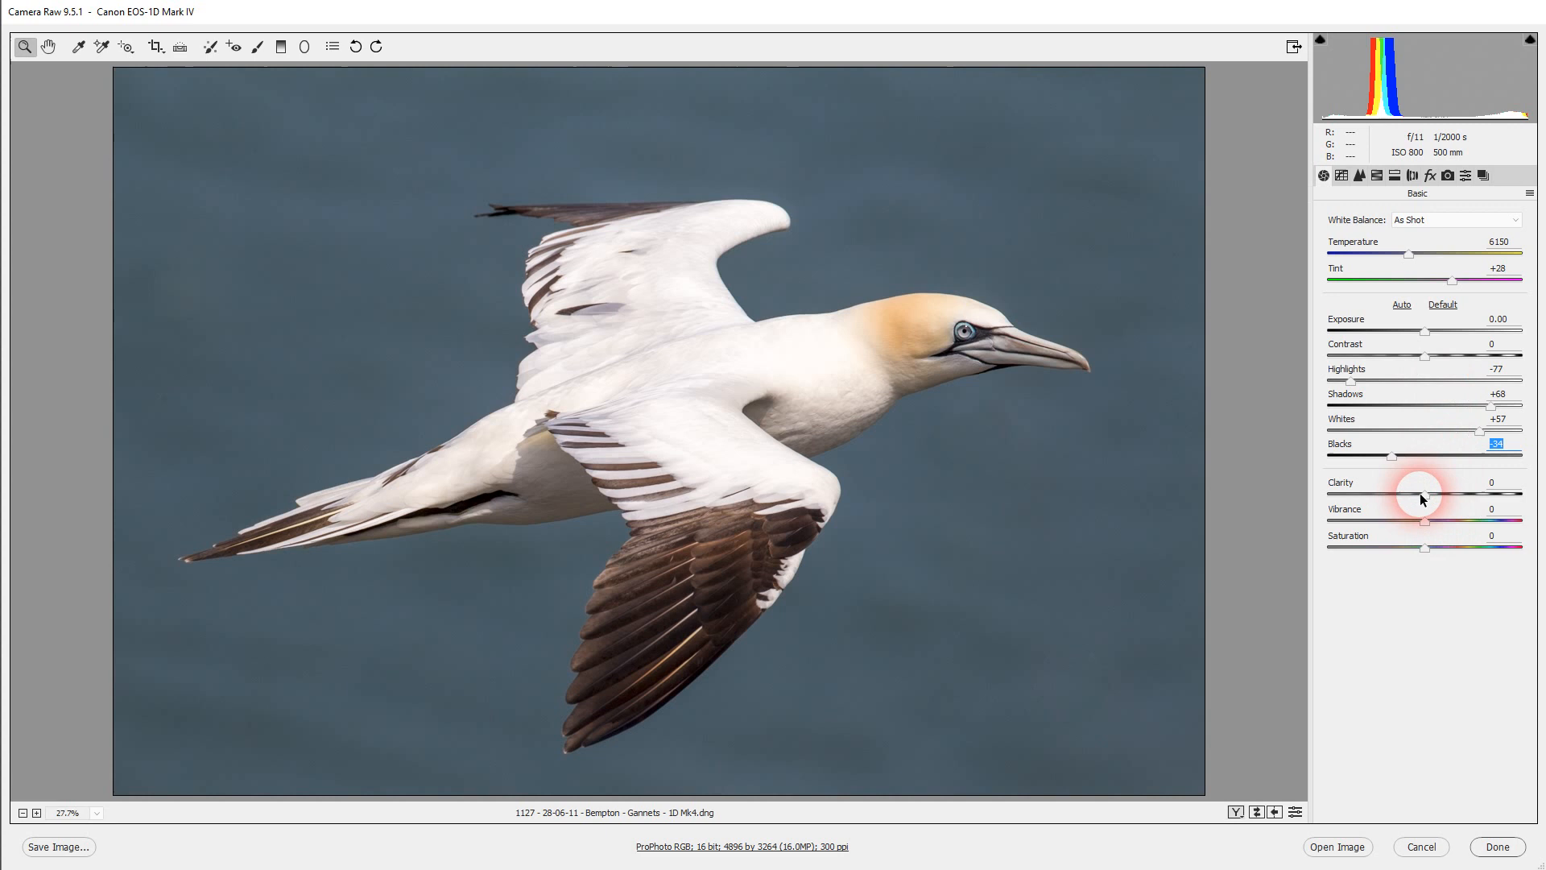
# Set Clarity to +19, Saturation to -13 and Vibrance to +13.
pyautogui.moveTo(1430, 500); pyautogui.dragTo(1445, 497)
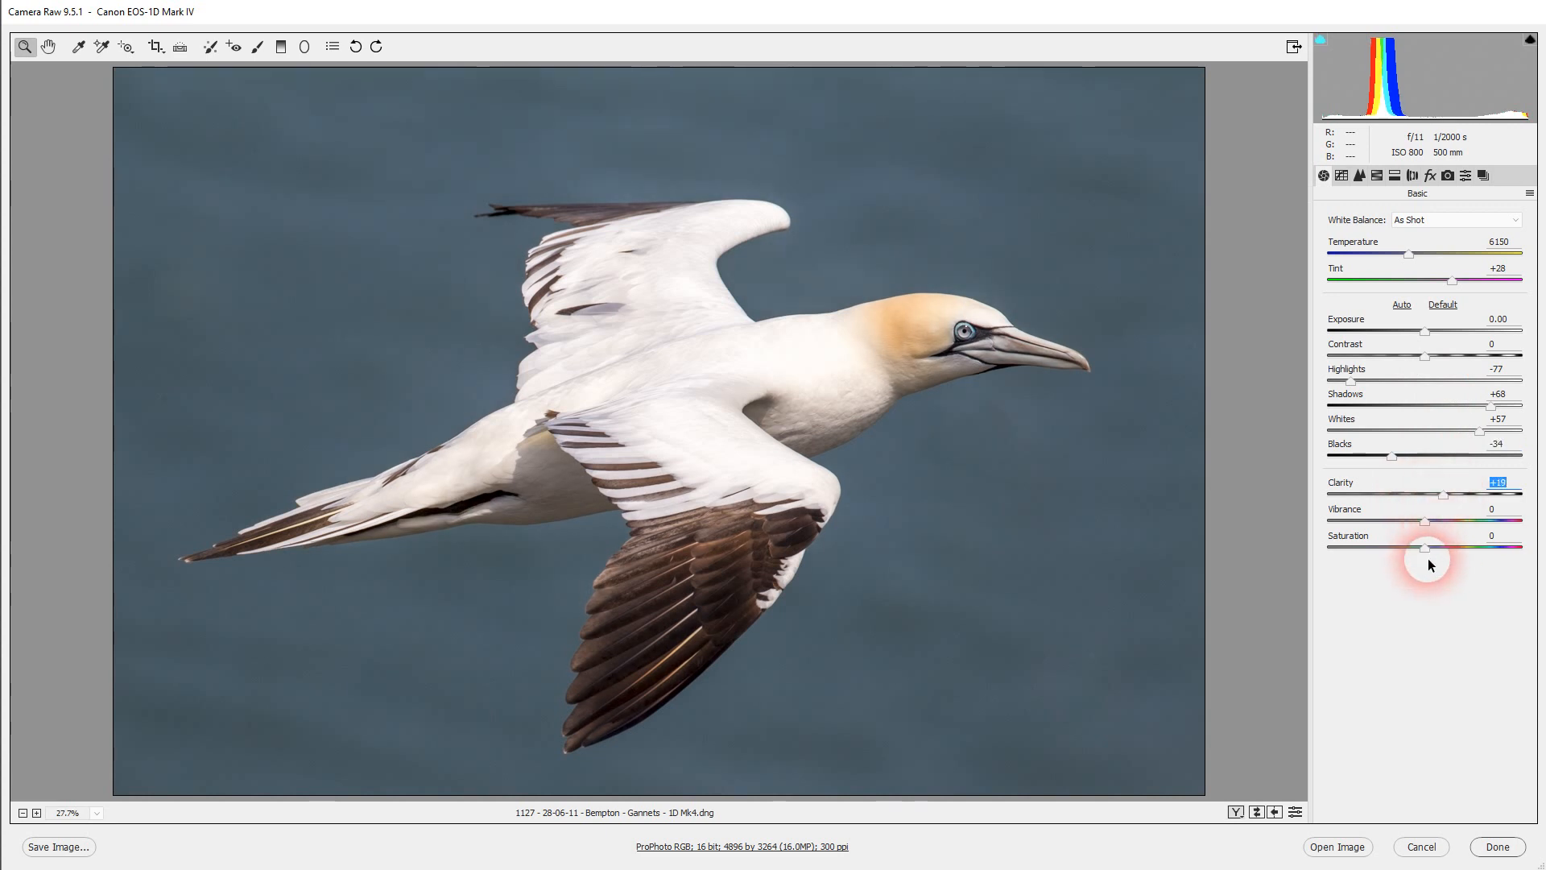
pyautogui.moveTo(1423, 546); pyautogui.dragTo(1437, 520)
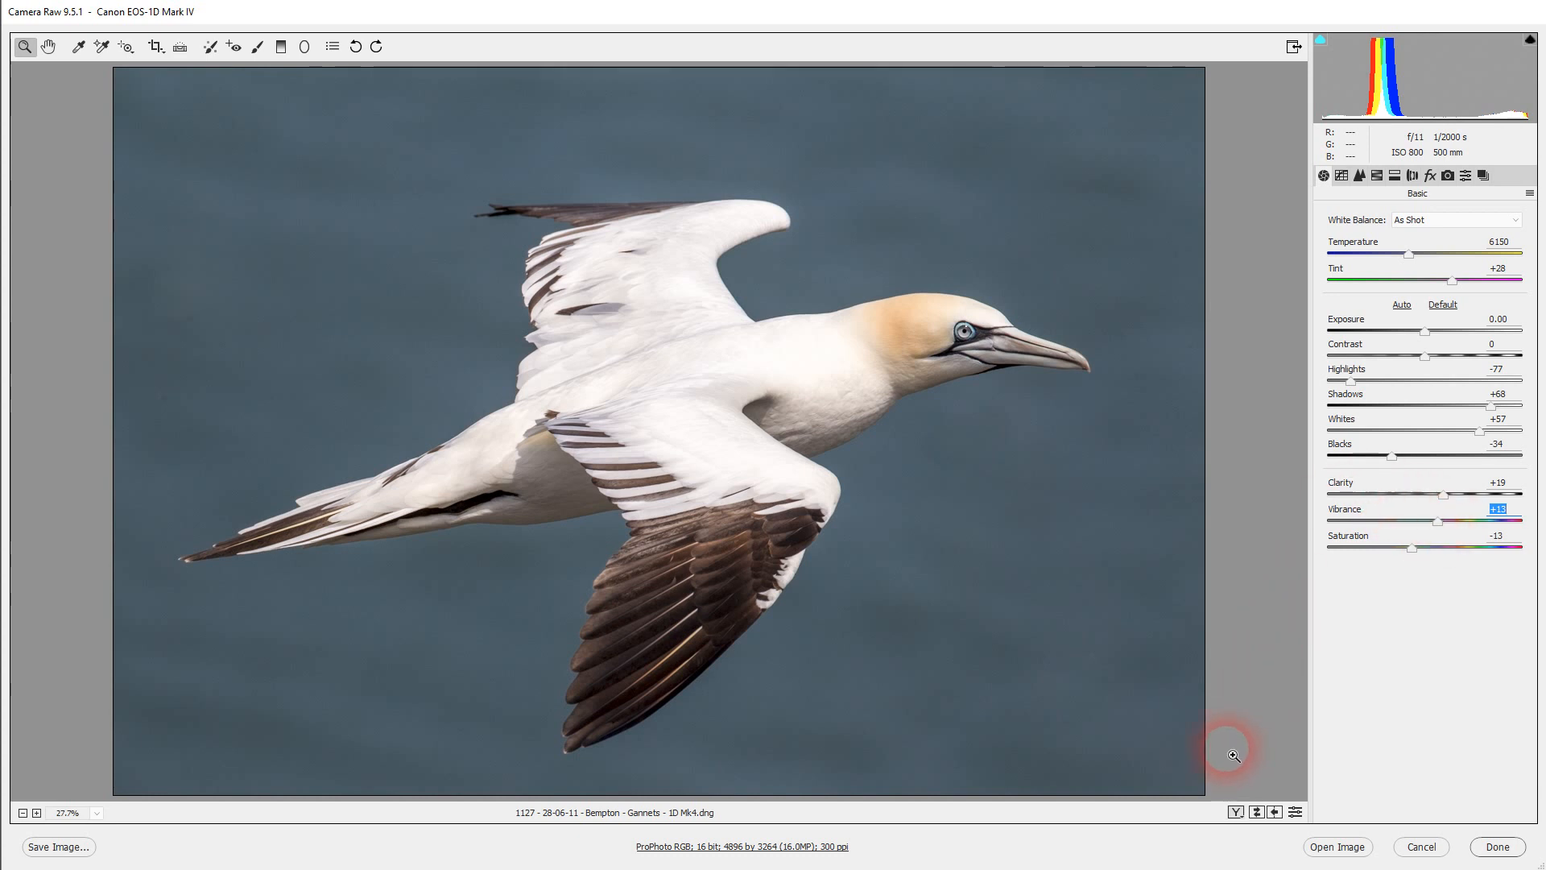
# Compare the photo before and after the edits in the side-by-side and split preview modes, ending in the single view.
pyautogui.click(1236, 812)
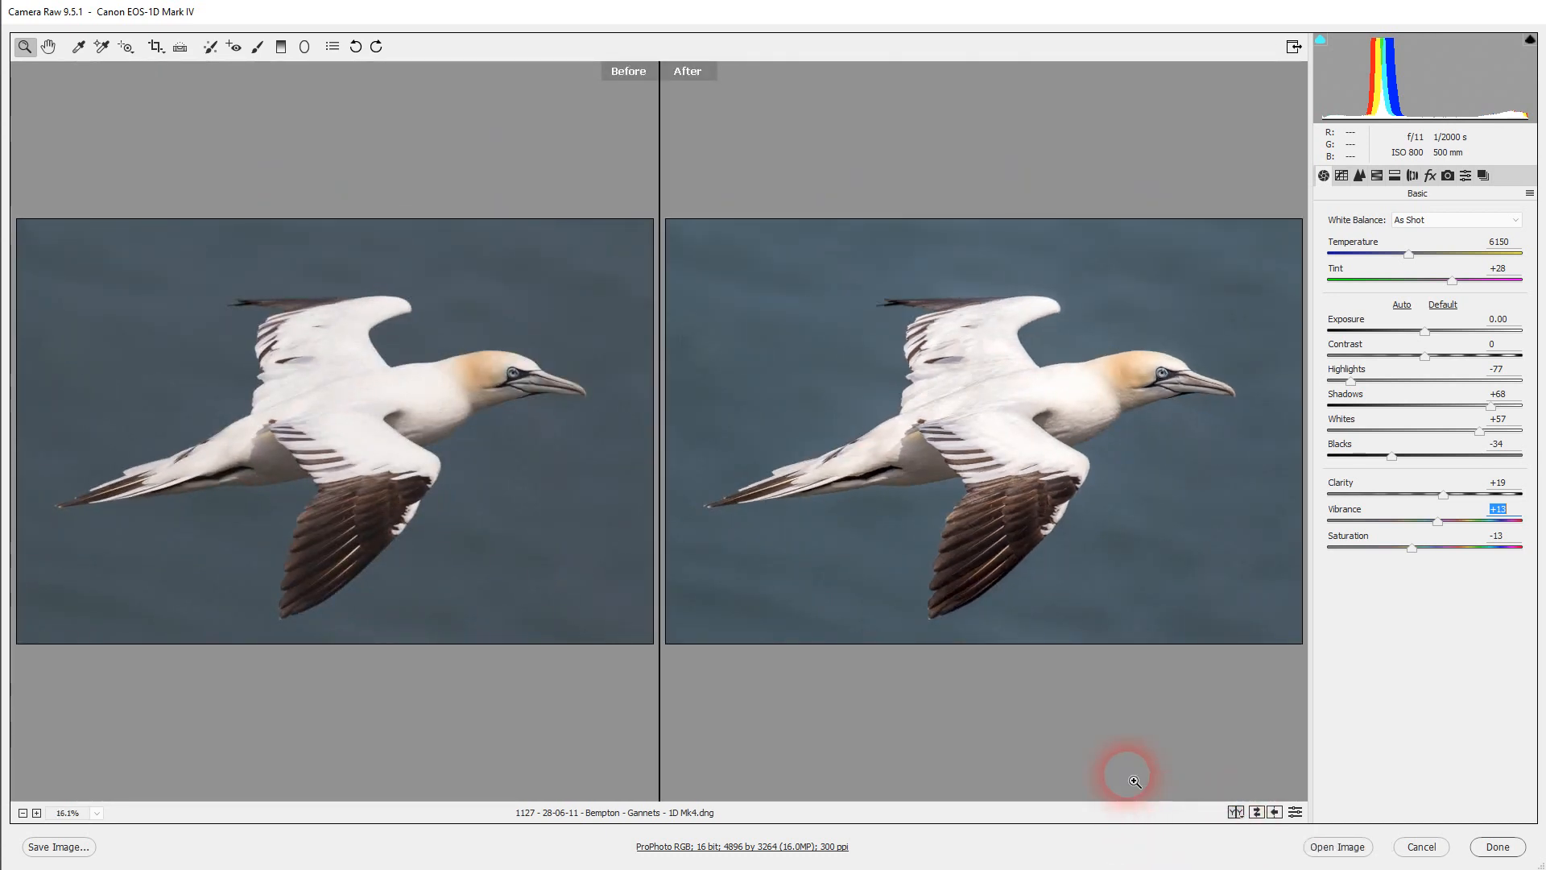
pyautogui.press('q')
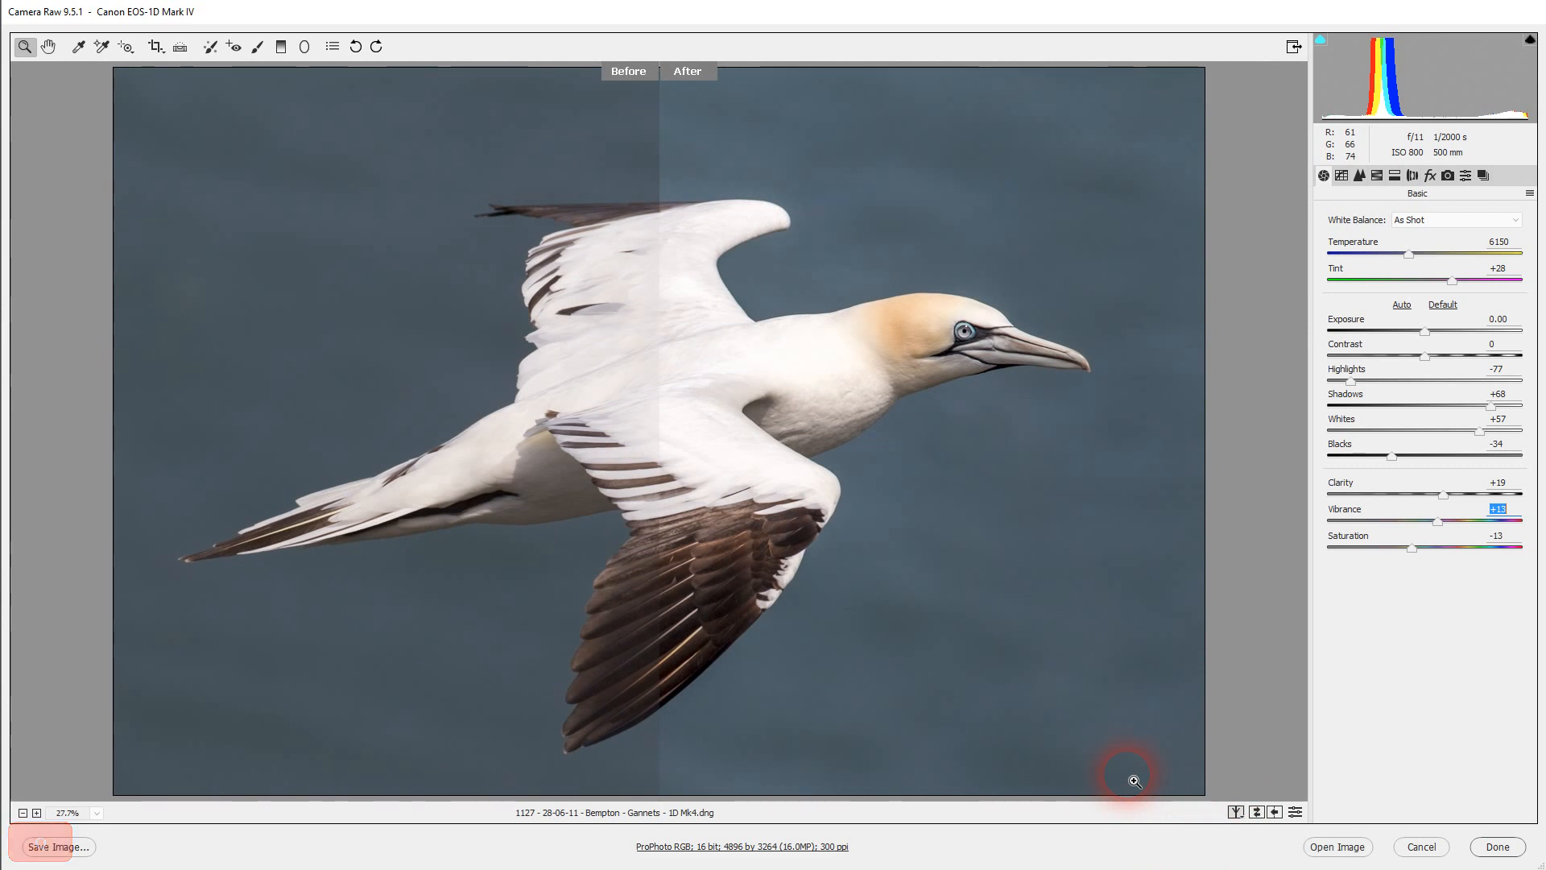
pyautogui.press('q')
pyautogui.press('q')
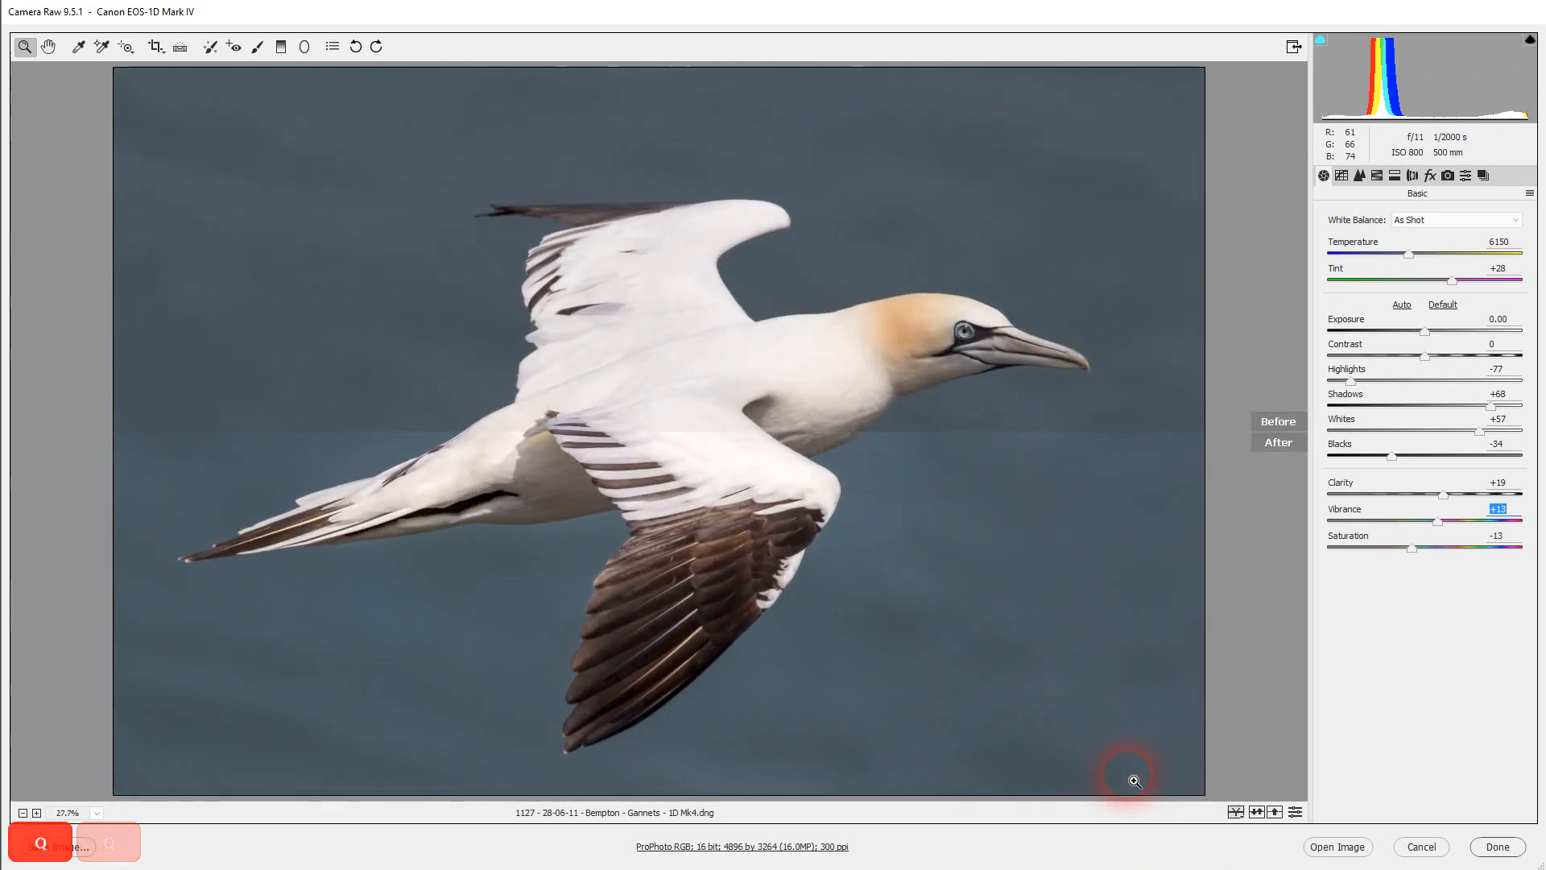
pyautogui.press('q')
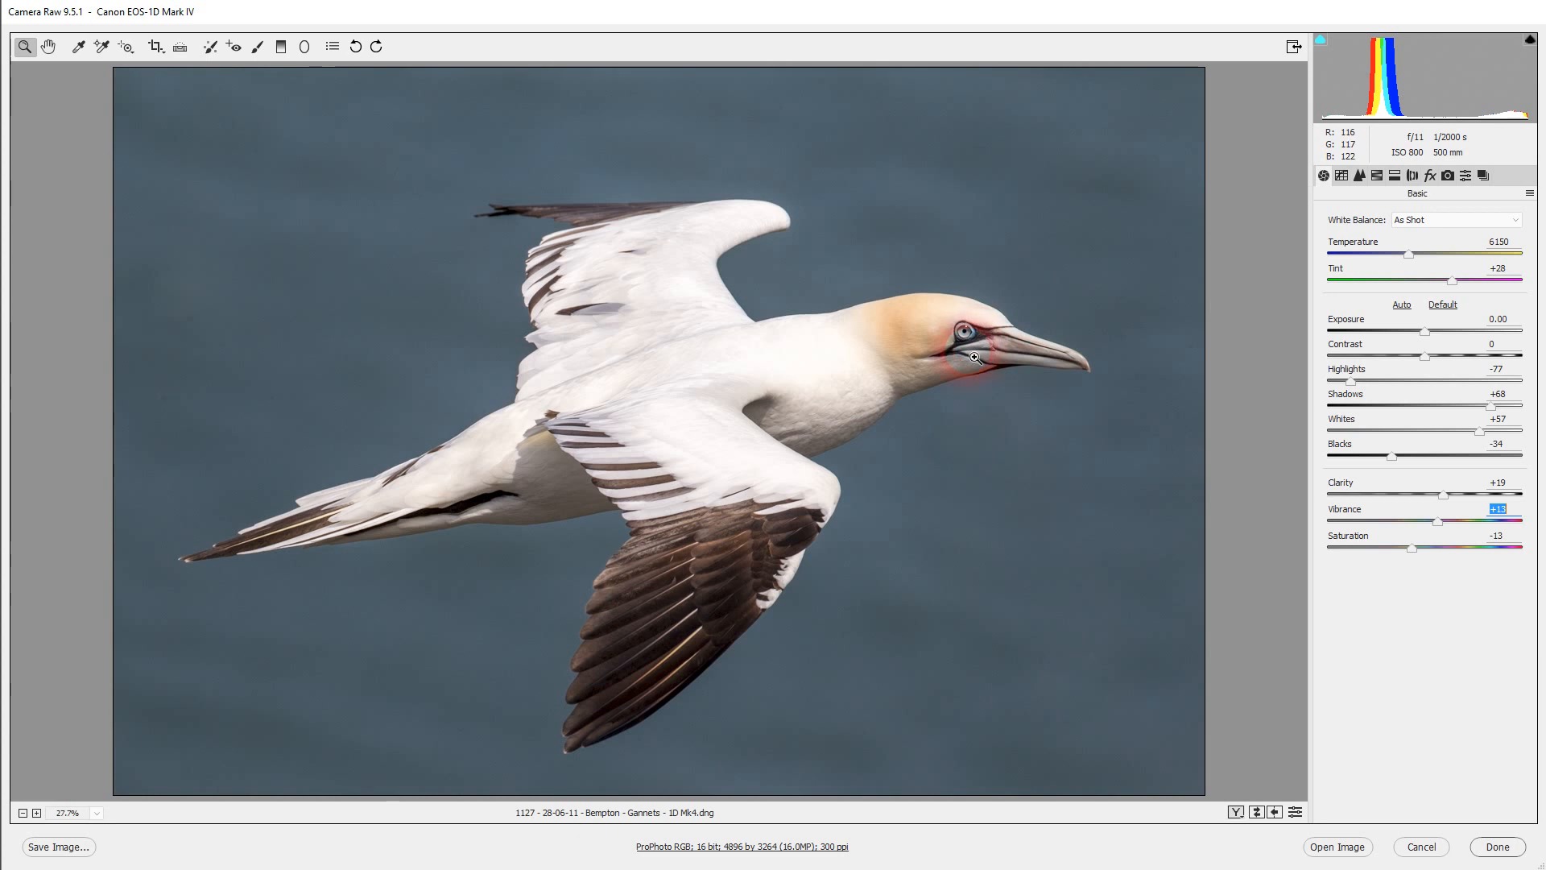
# Set up a new Adjustment Brush with all other settings reset, Exposure at -1.05 and Highlights at -27.
pyautogui.click(256, 45)
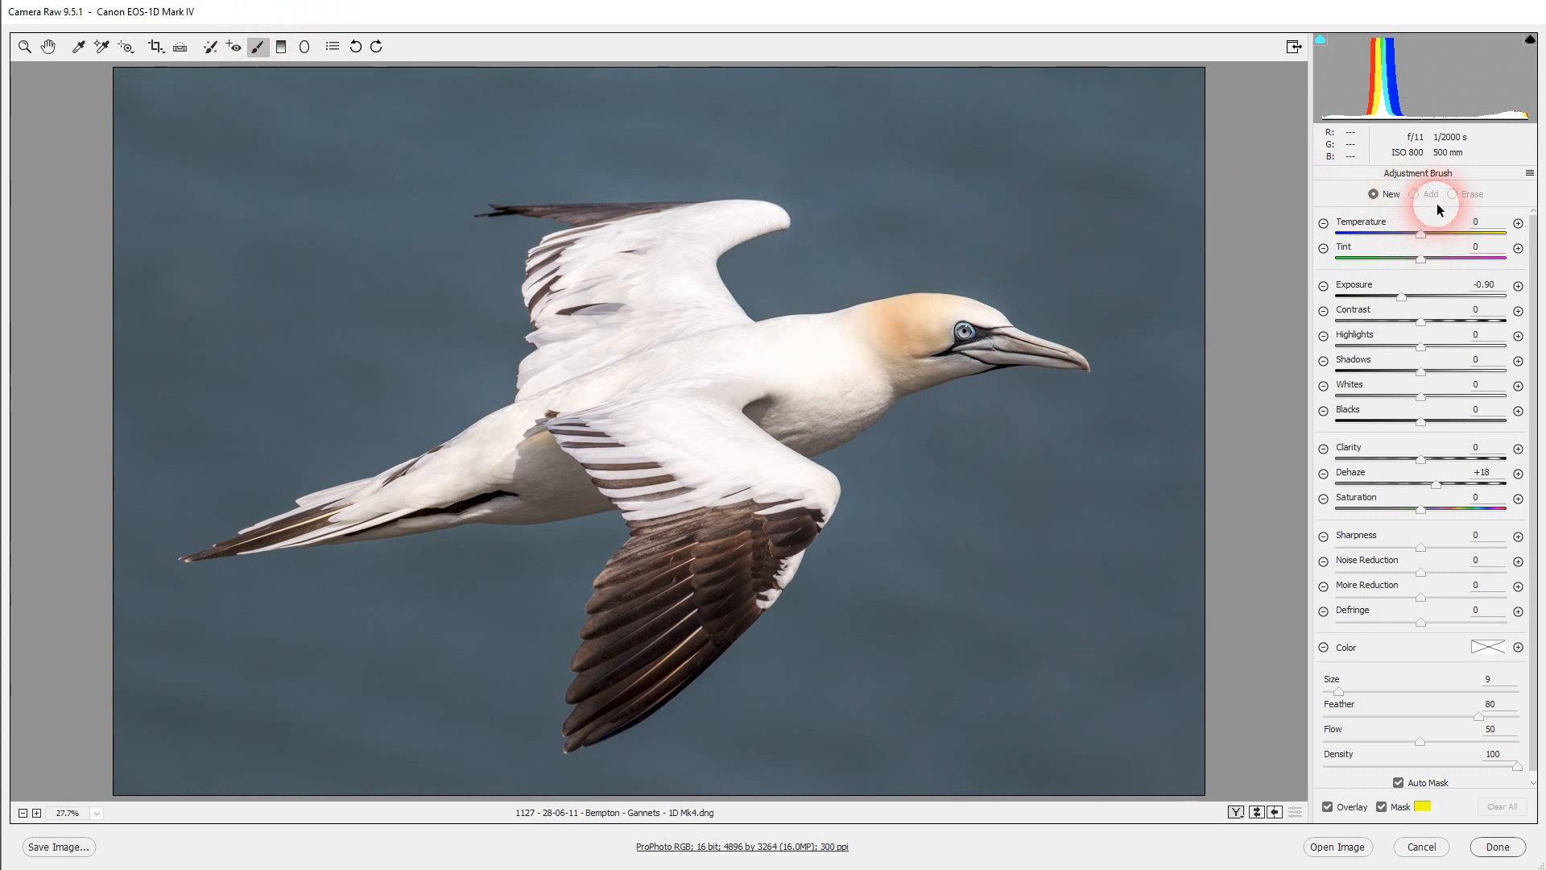
pyautogui.click(1323, 289)
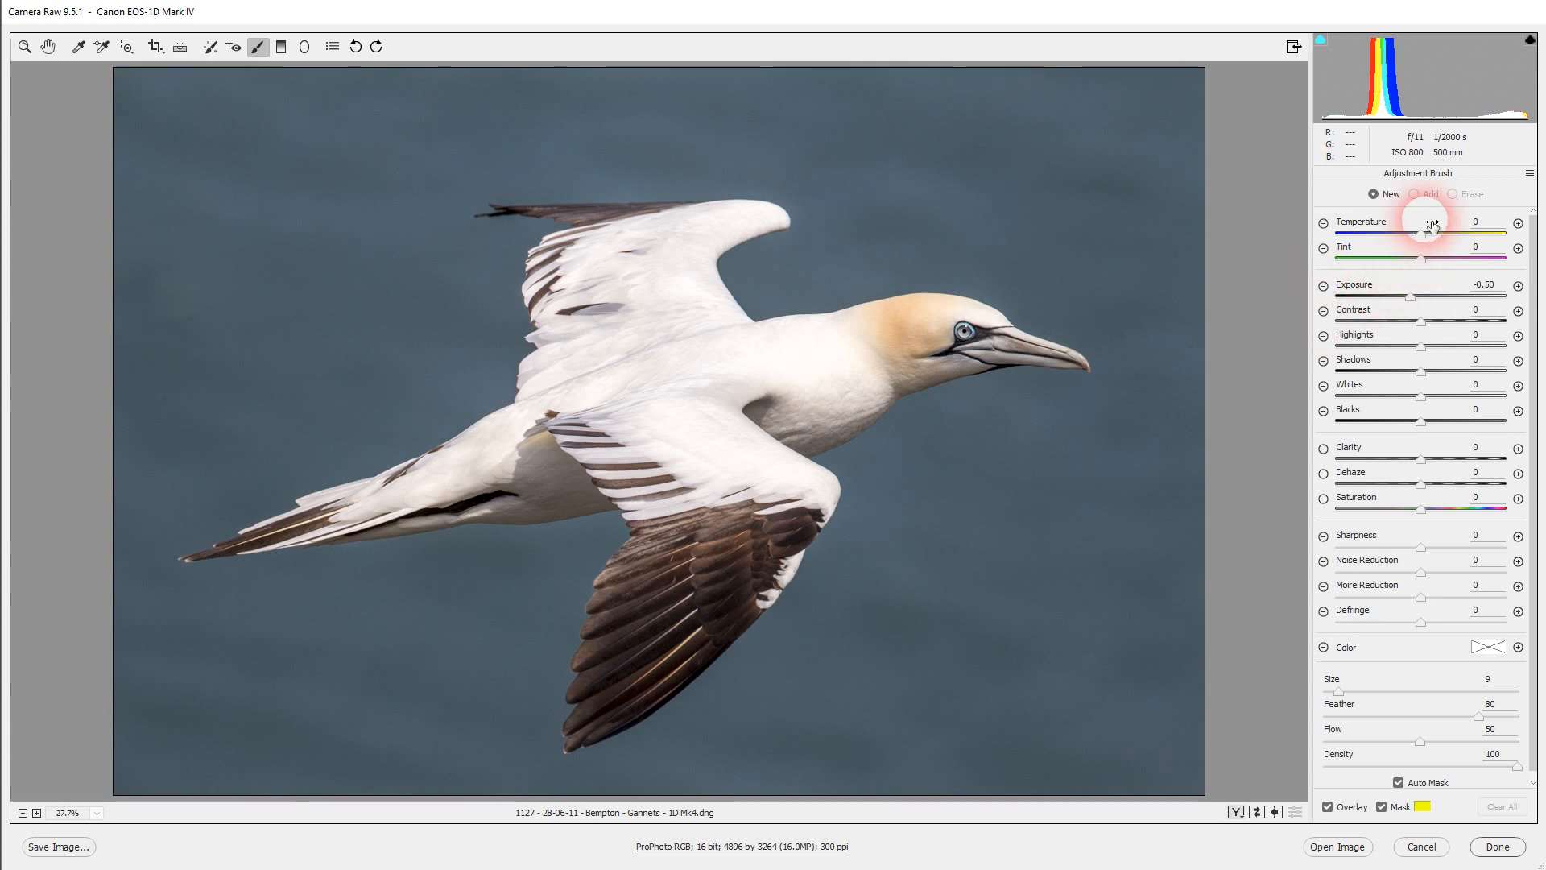
pyautogui.doubleClick(1412, 298)
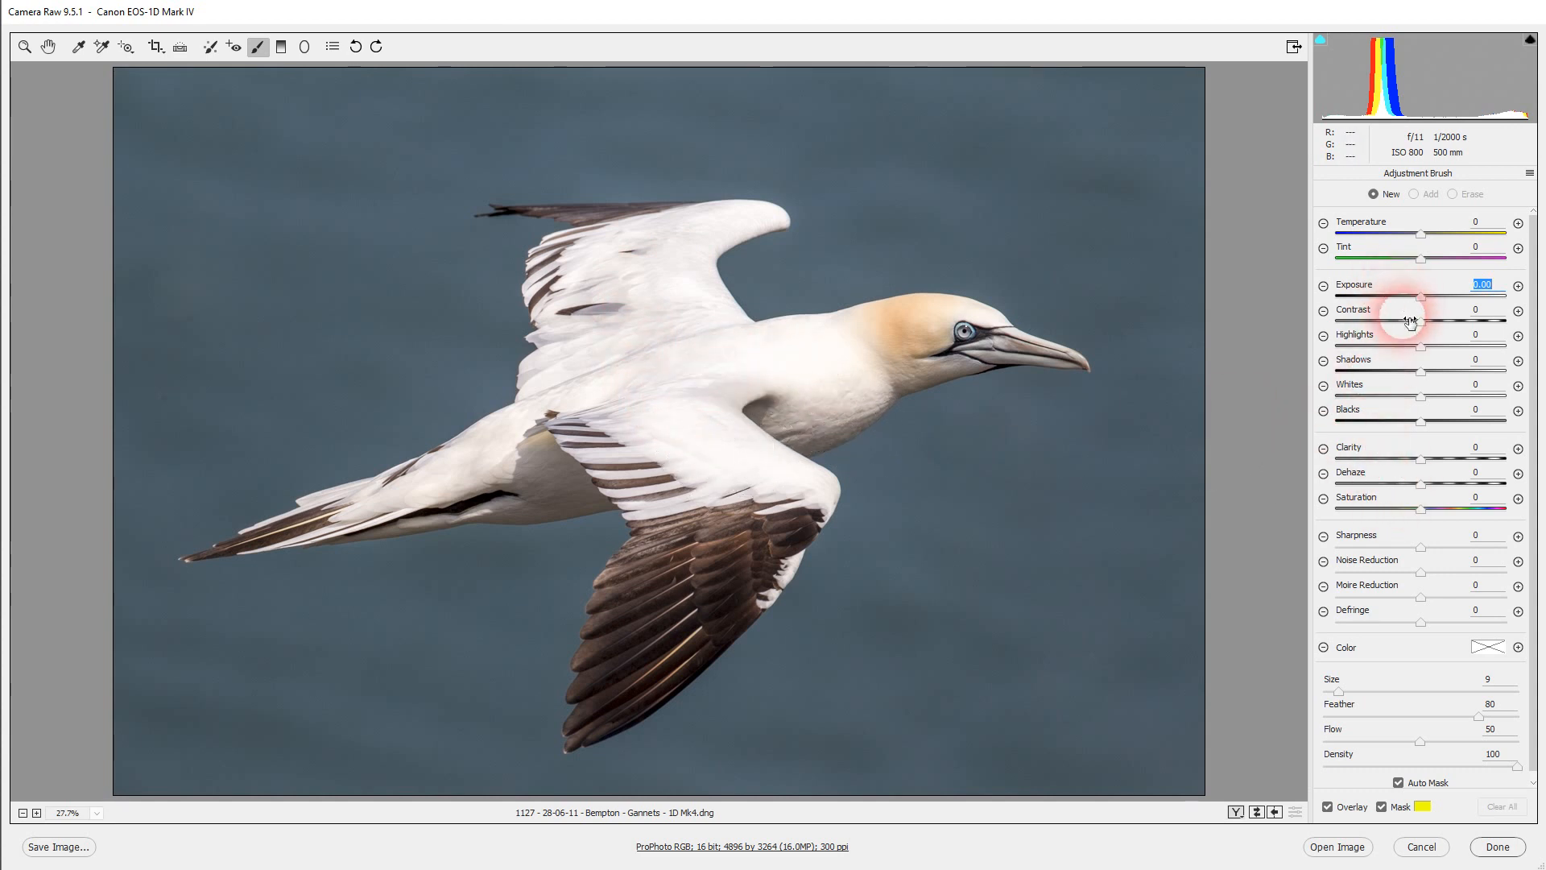
pyautogui.moveTo(1421, 352); pyautogui.dragTo(1398, 347)
pyautogui.click(1394, 296)
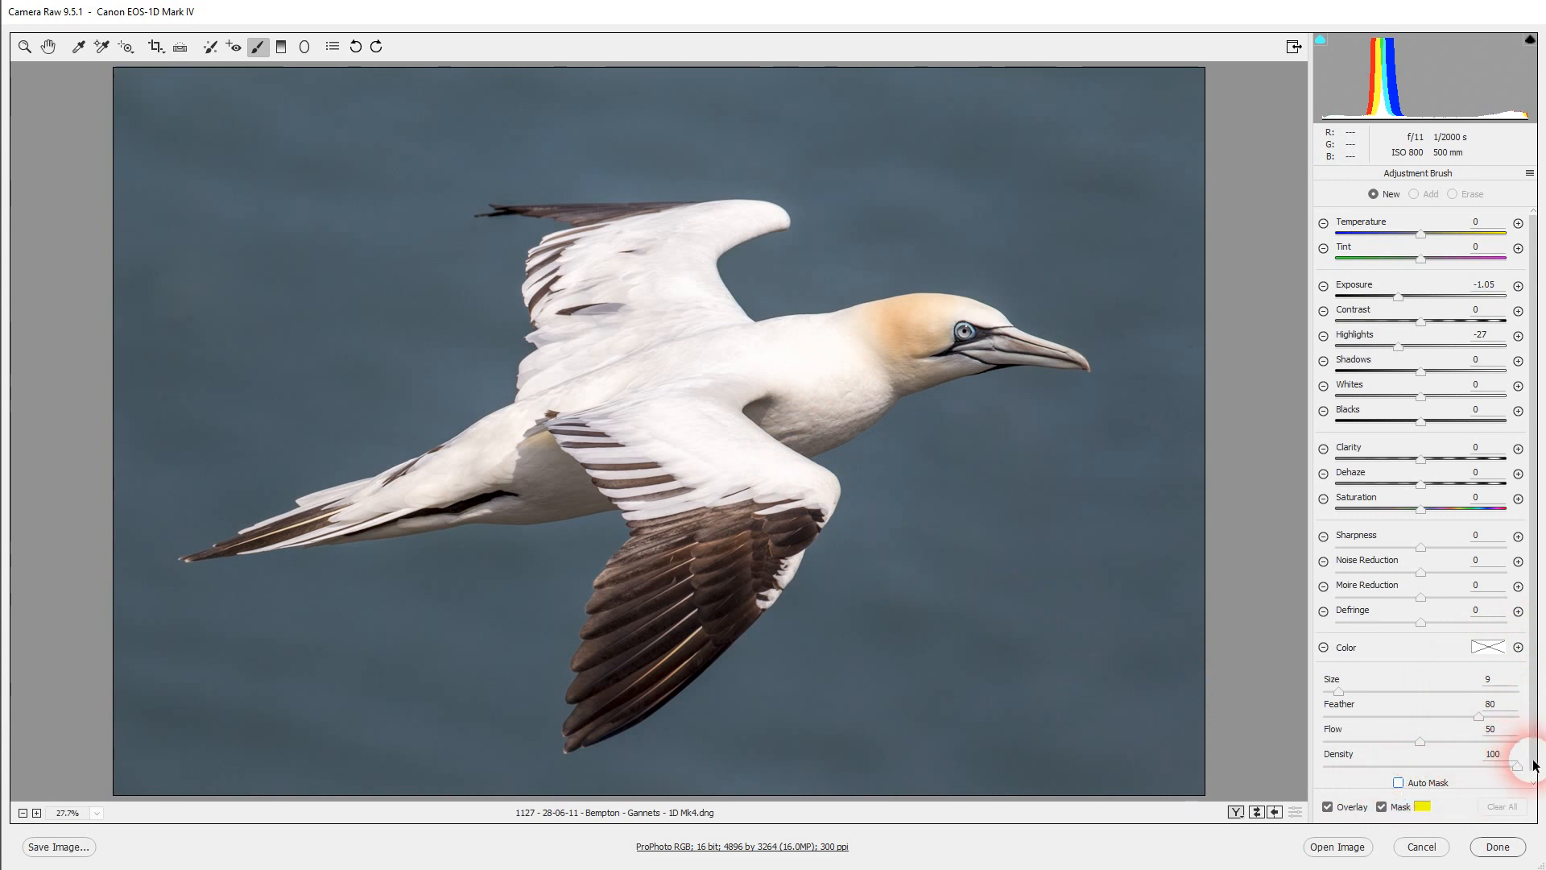
# With Auto Mask on, brush over the white plumage of the gannet's neck, back and both wings.
pyautogui.scroll(-1, 1534, 765)
pyautogui.click(1400, 775)
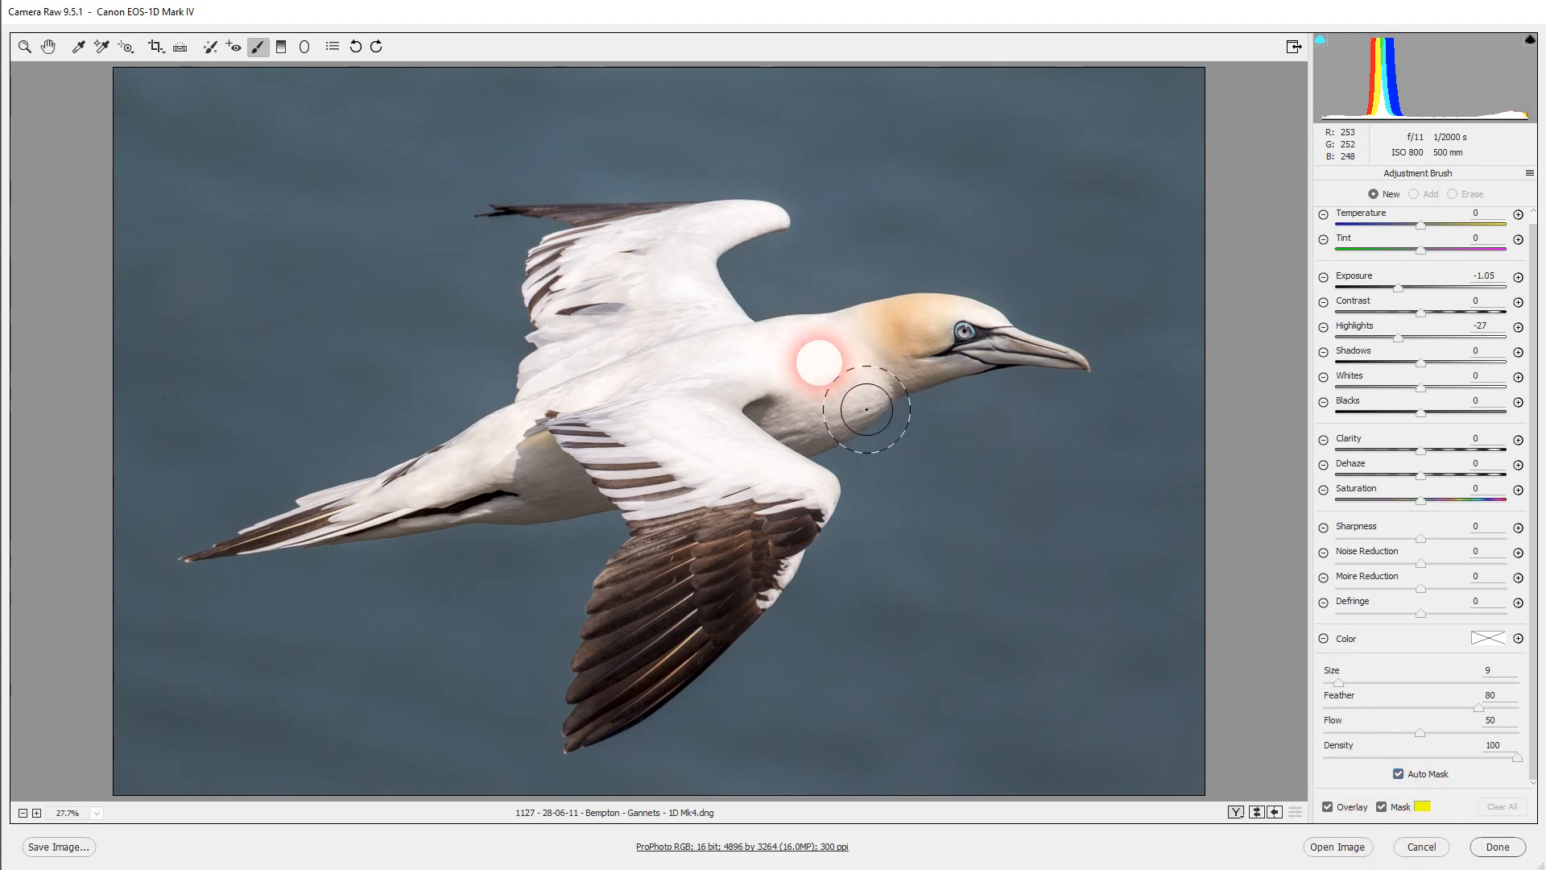
pyautogui.moveTo(883, 403)
pyautogui.mouseDown()
pyautogui.moveTo(762, 404)
pyautogui.moveTo(726, 321)
pyautogui.moveTo(733, 277)
pyautogui.moveTo(710, 282)
pyautogui.moveTo(697, 356)
pyautogui.moveTo(712, 437)
pyautogui.moveTo(771, 512)
pyautogui.moveTo(830, 534)
pyautogui.moveTo(771, 496)
pyautogui.moveTo(795, 450)
pyautogui.moveTo(900, 396)
pyautogui.moveTo(767, 400)
pyautogui.moveTo(709, 348)
pyautogui.moveTo(708, 300)
pyautogui.mouseUp()
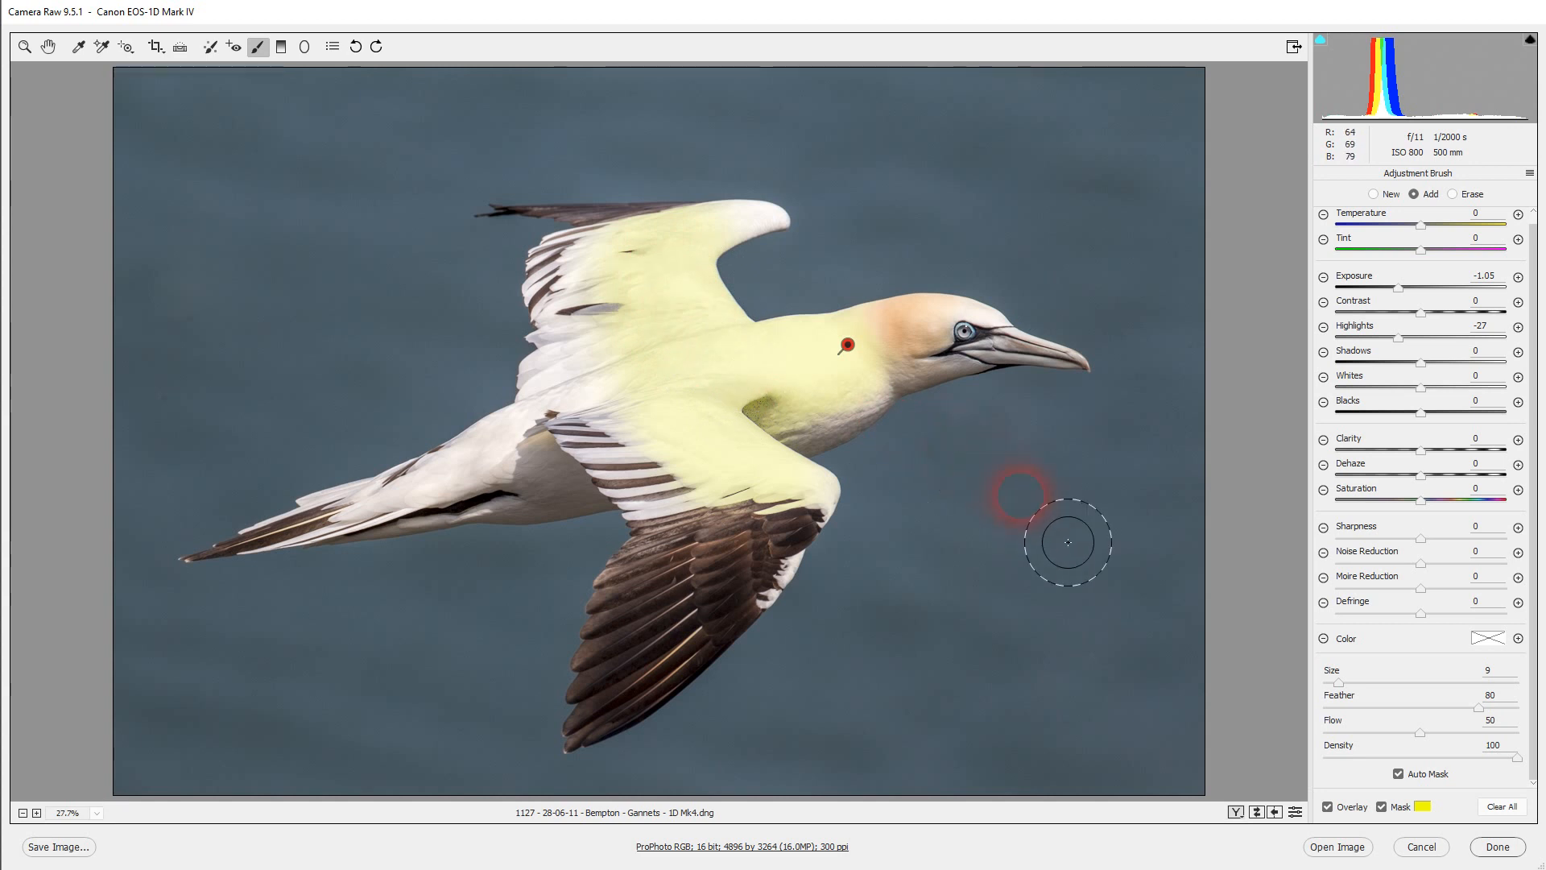
# Hide the mask overlay and adjust the brushed area's Exposure to -0.10 and Highlights to -7.
pyautogui.click(1381, 806)
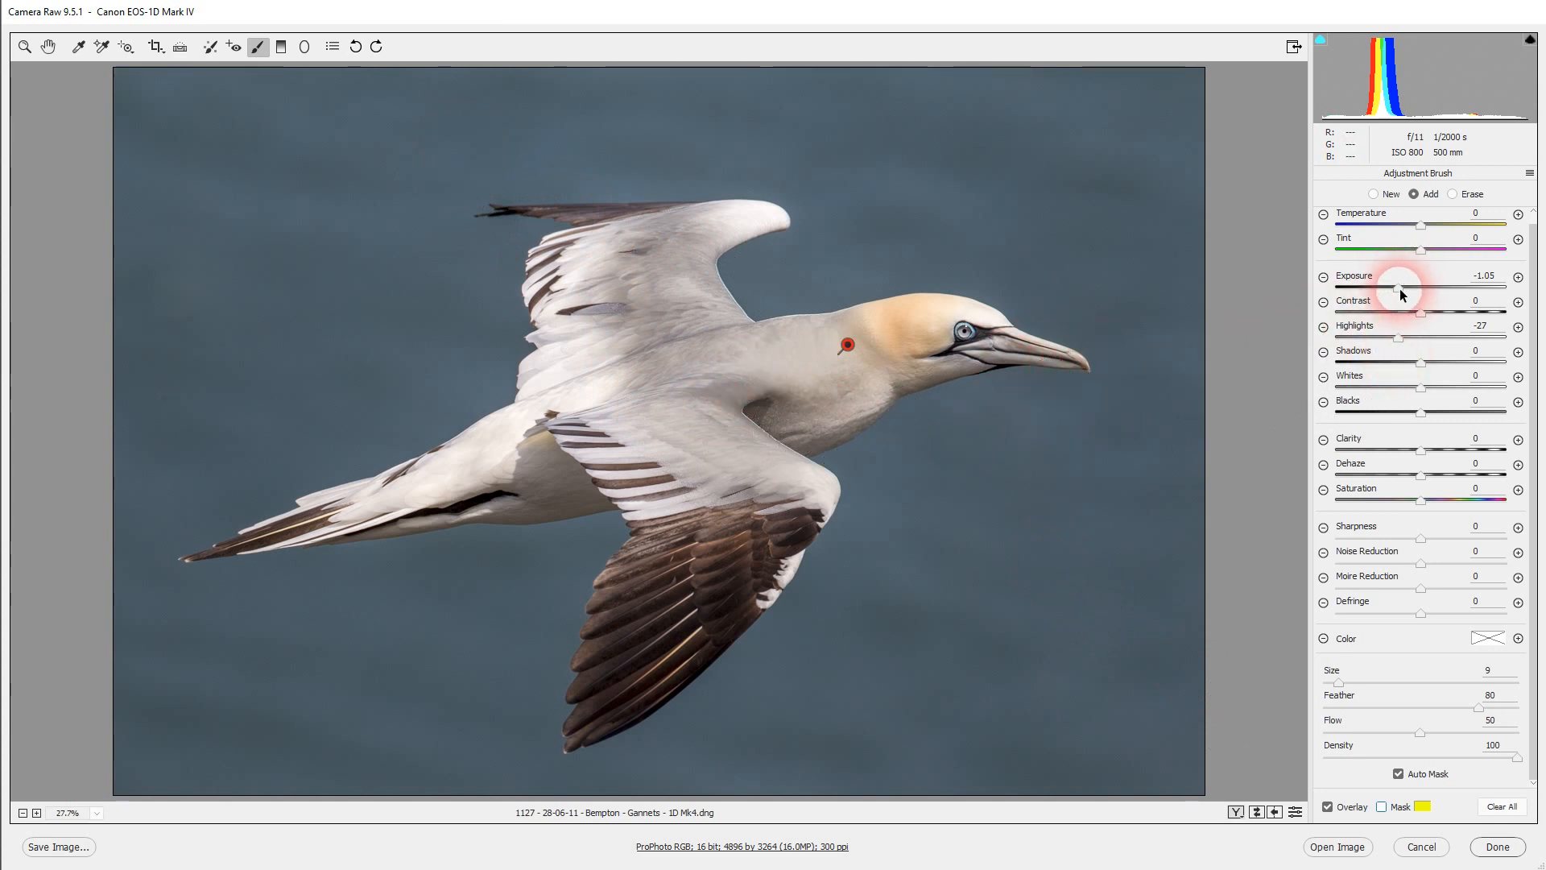
pyautogui.moveTo(1400, 288); pyautogui.dragTo(1412, 283)
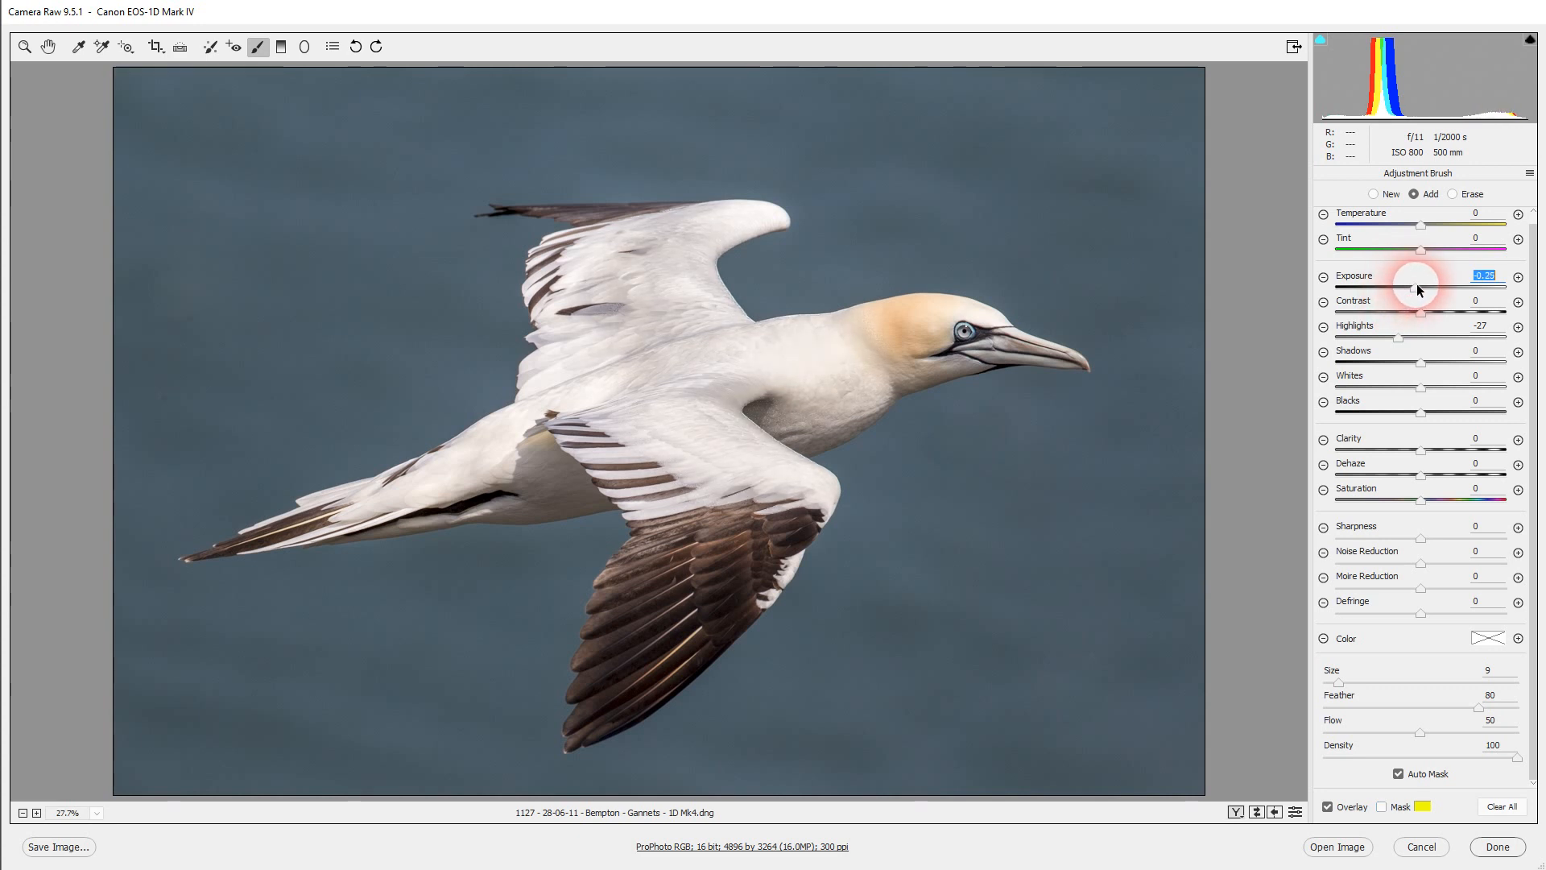
pyautogui.moveTo(1420, 285); pyautogui.dragTo(1420, 286)
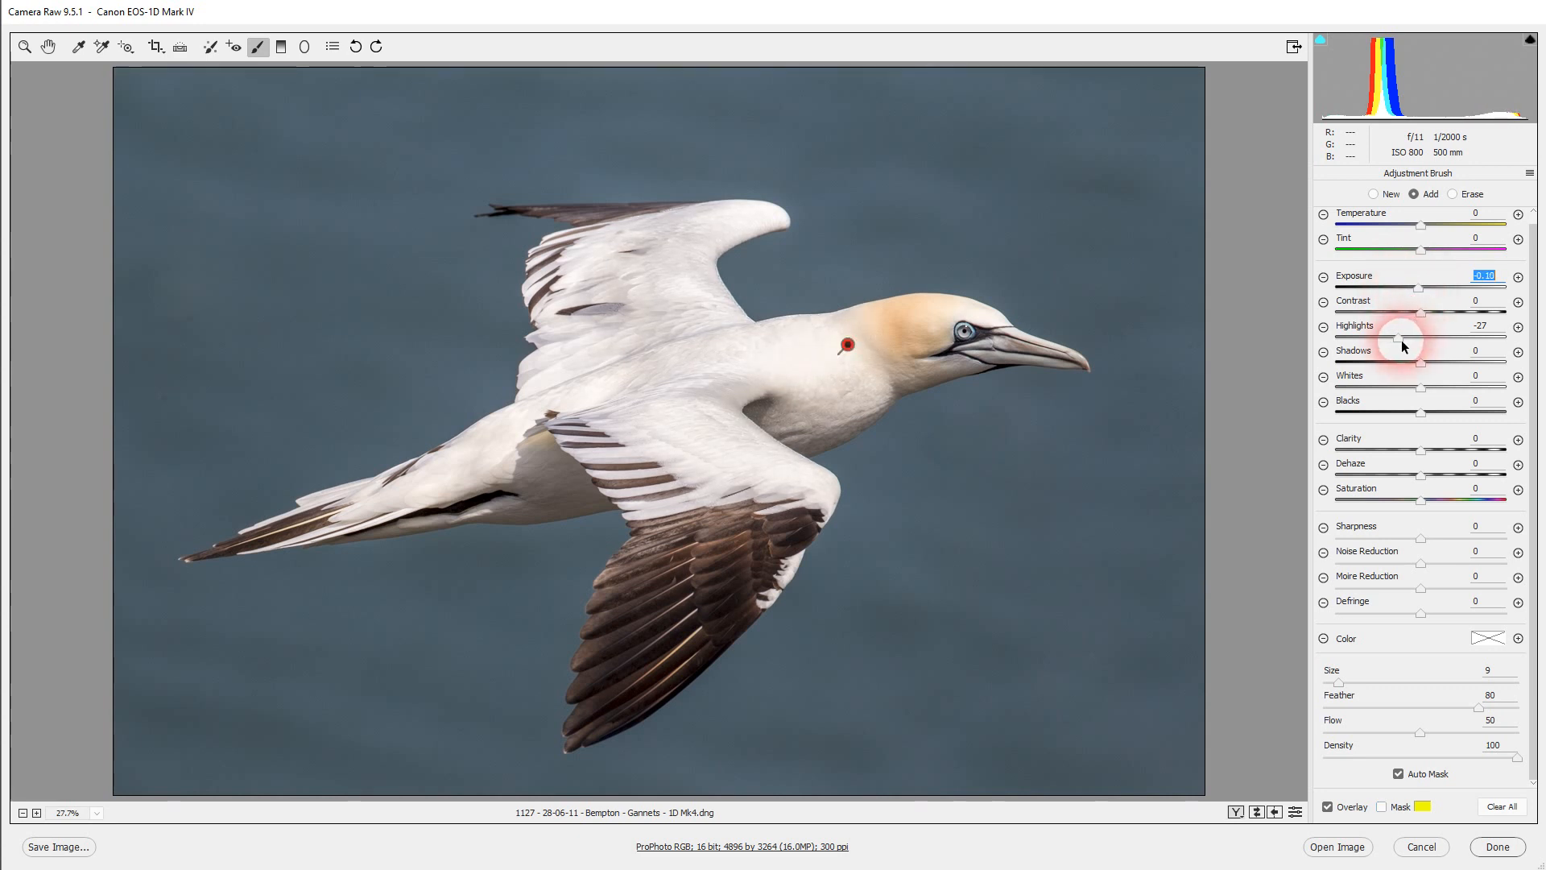
pyautogui.moveTo(1398, 337); pyautogui.dragTo(1419, 337)
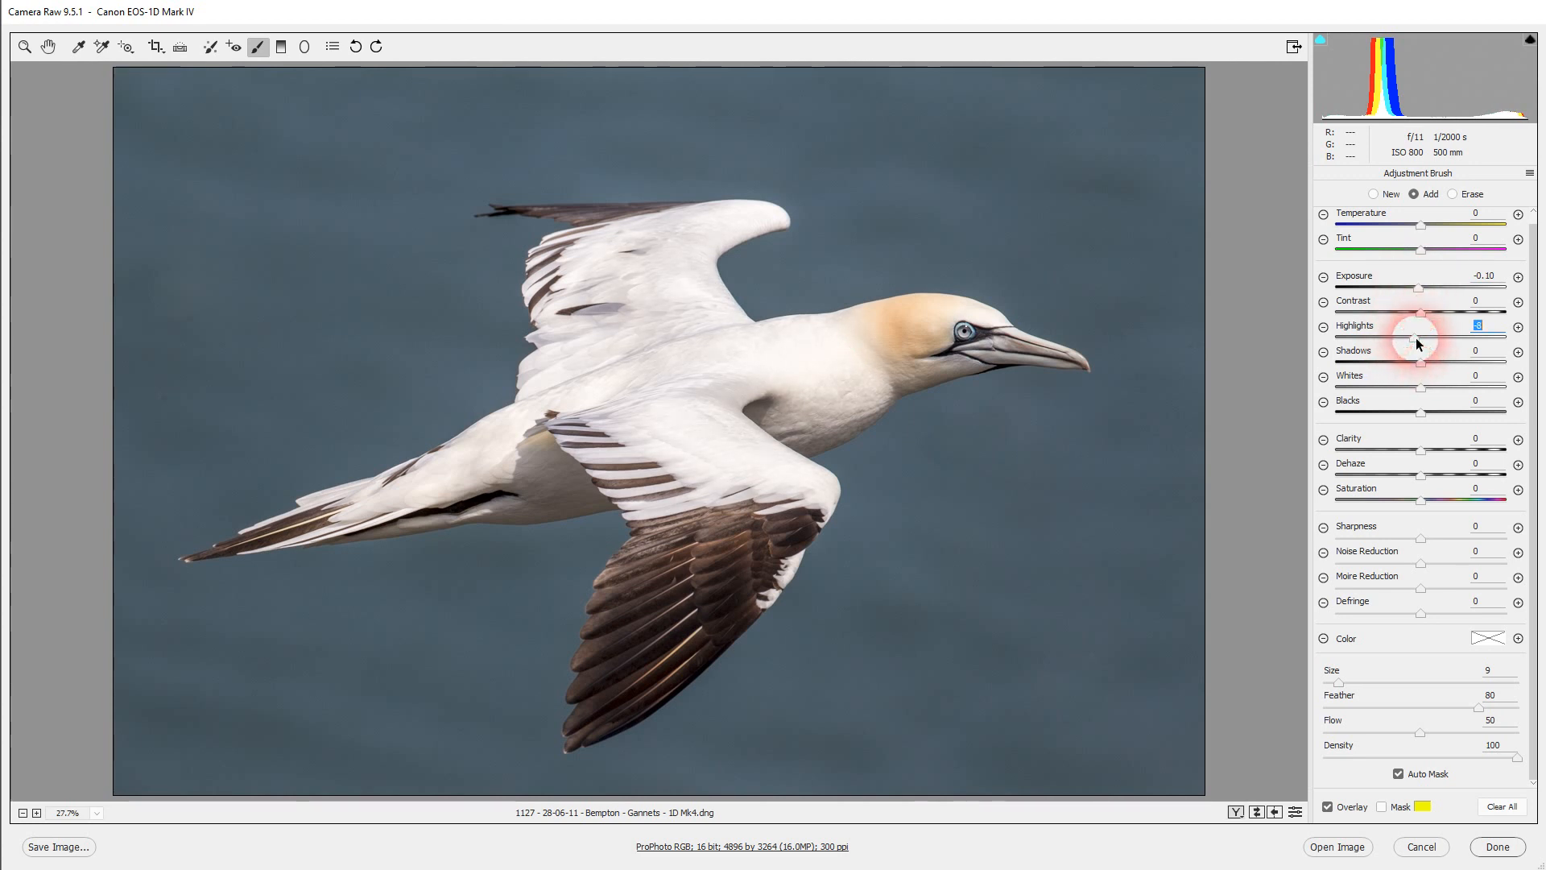
pyautogui.moveTo(1417, 338); pyautogui.dragTo(1416, 338)
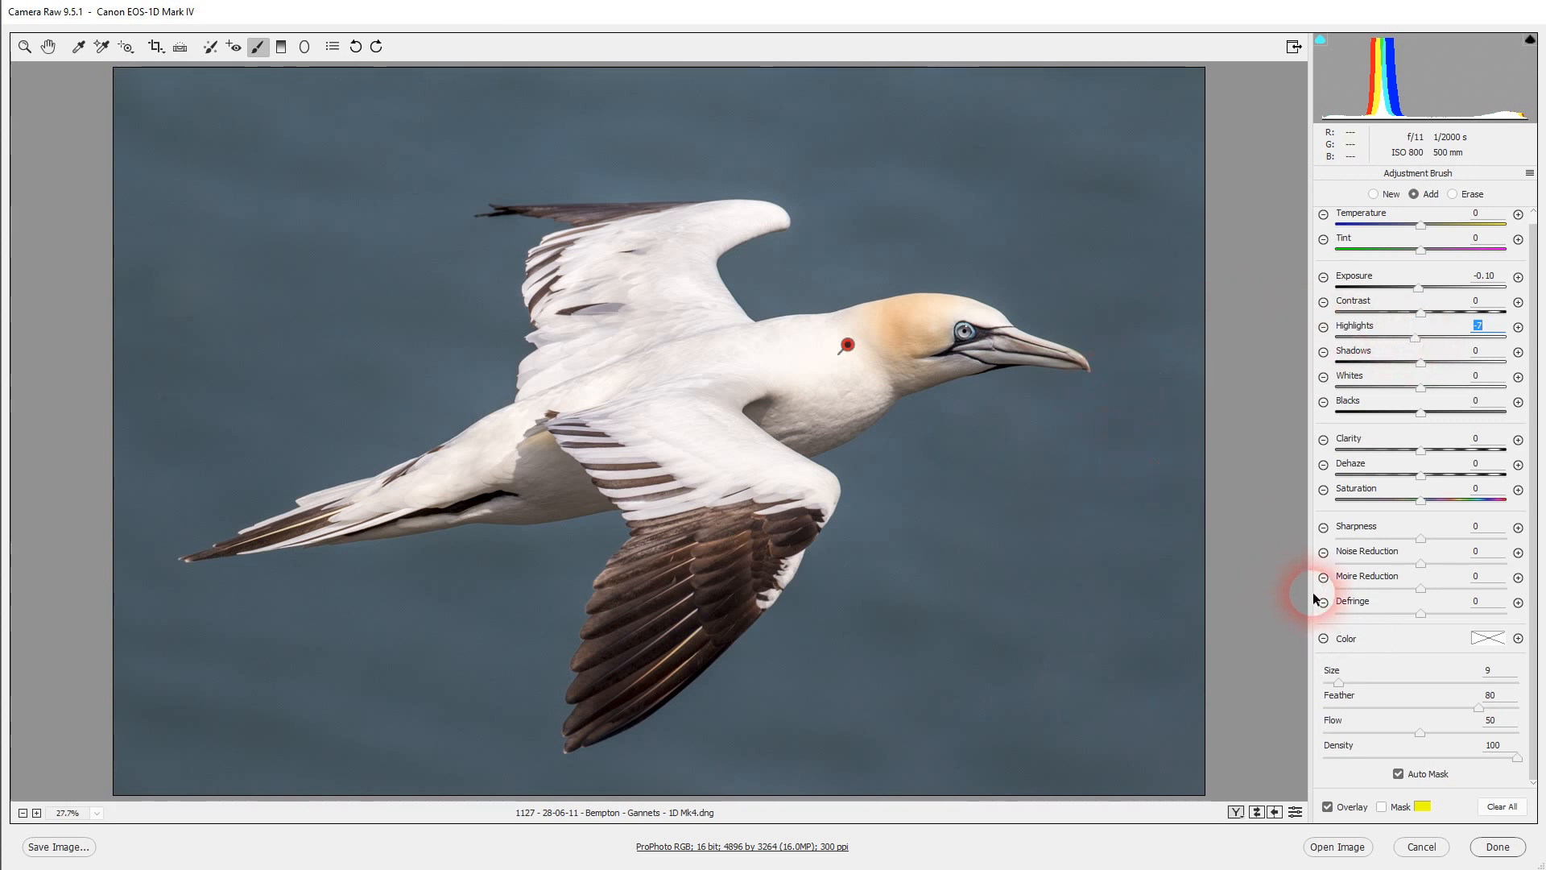
# Show the mask overlay and extend the brushed area over the dark flight feathers of the near wing.
pyautogui.click(1382, 806)
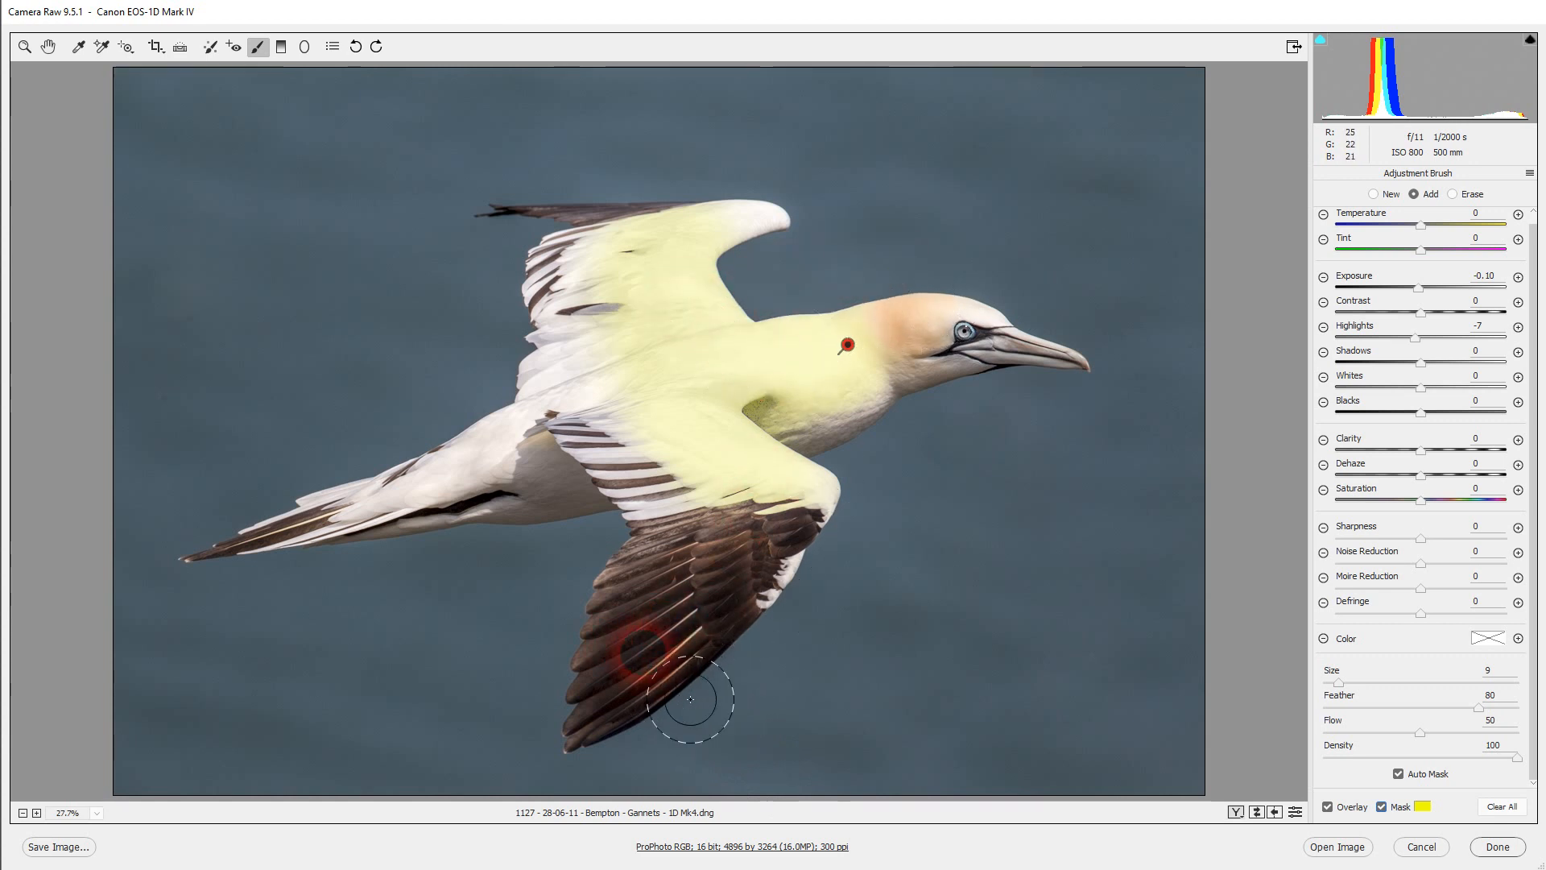
pyautogui.click(643, 653)
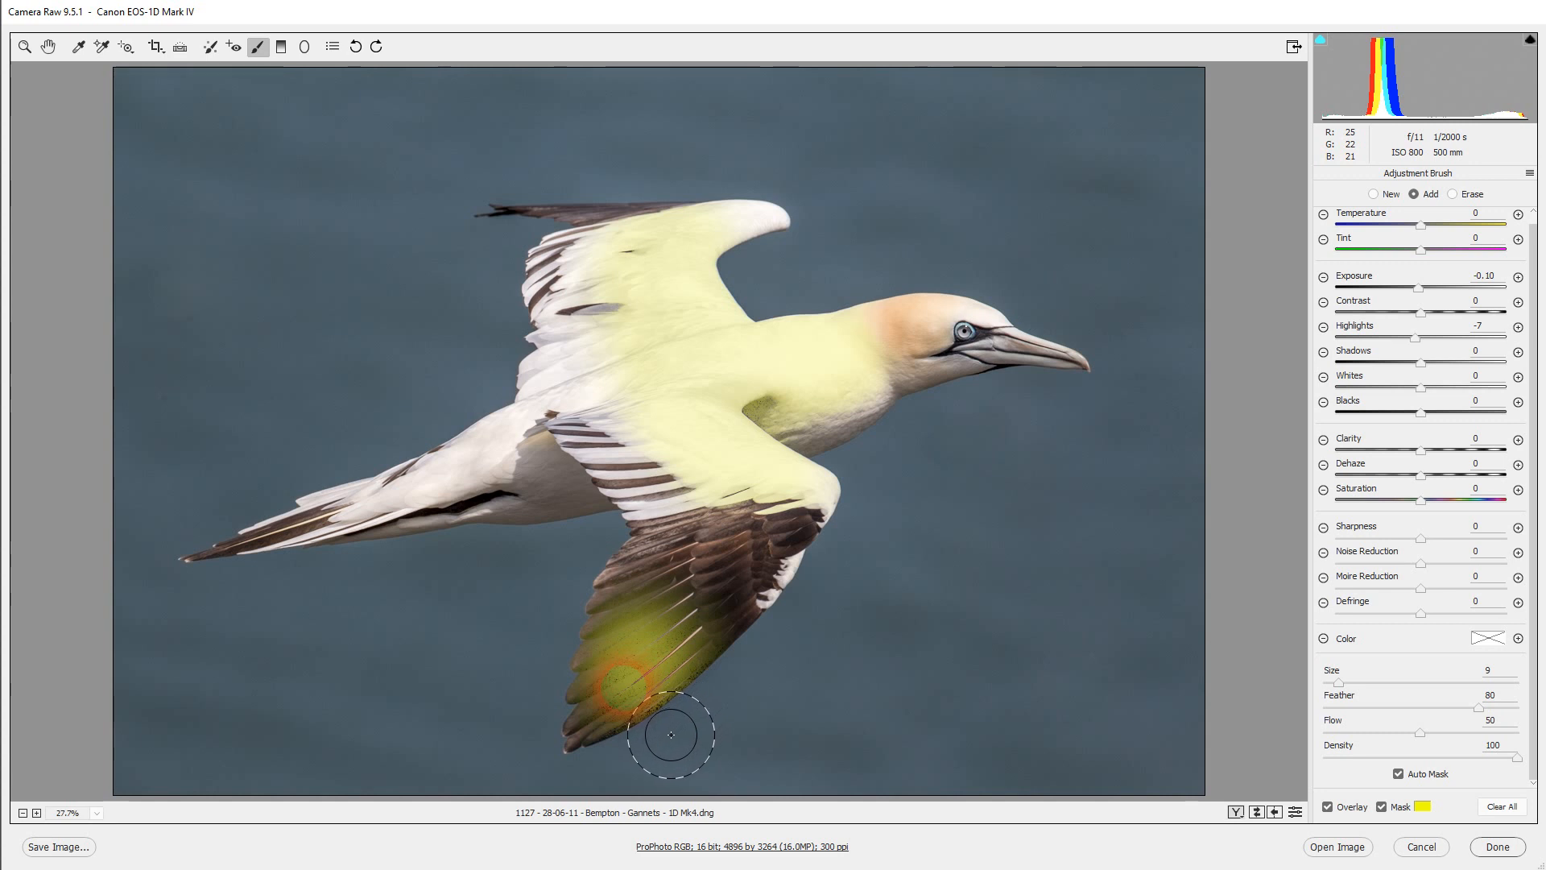
pyautogui.click(613, 694)
pyautogui.moveTo(661, 744)
pyautogui.mouseDown()
pyautogui.moveTo(765, 664)
pyautogui.moveTo(746, 677)
pyautogui.moveTo(775, 712)
pyautogui.mouseUp()
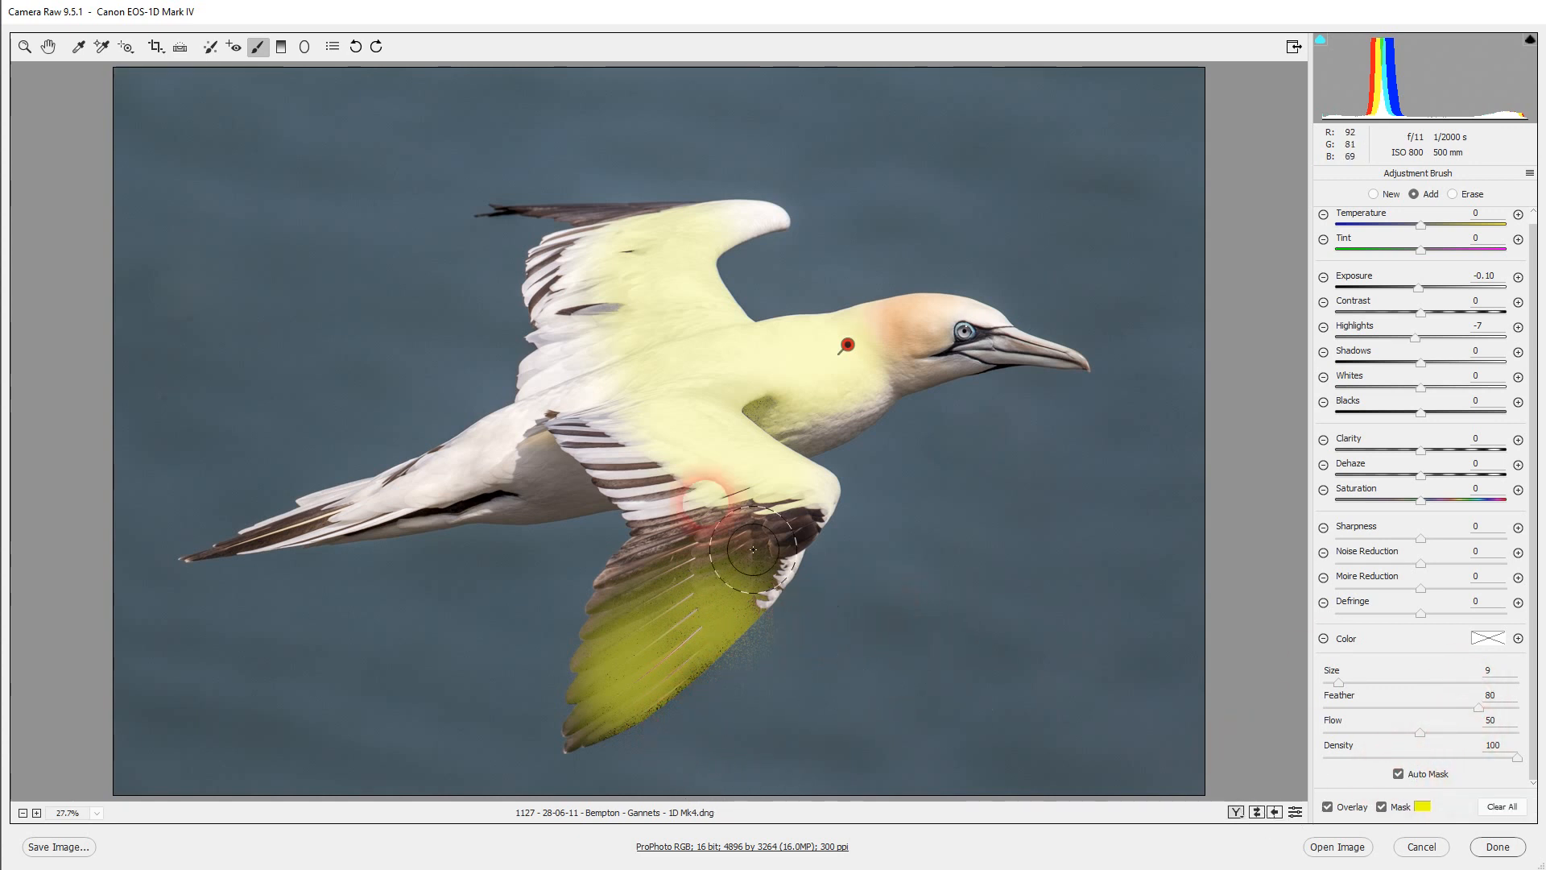
pyautogui.moveTo(765, 638)
pyautogui.mouseDown()
pyautogui.moveTo(735, 645)
pyautogui.moveTo(689, 699)
pyautogui.mouseUp()
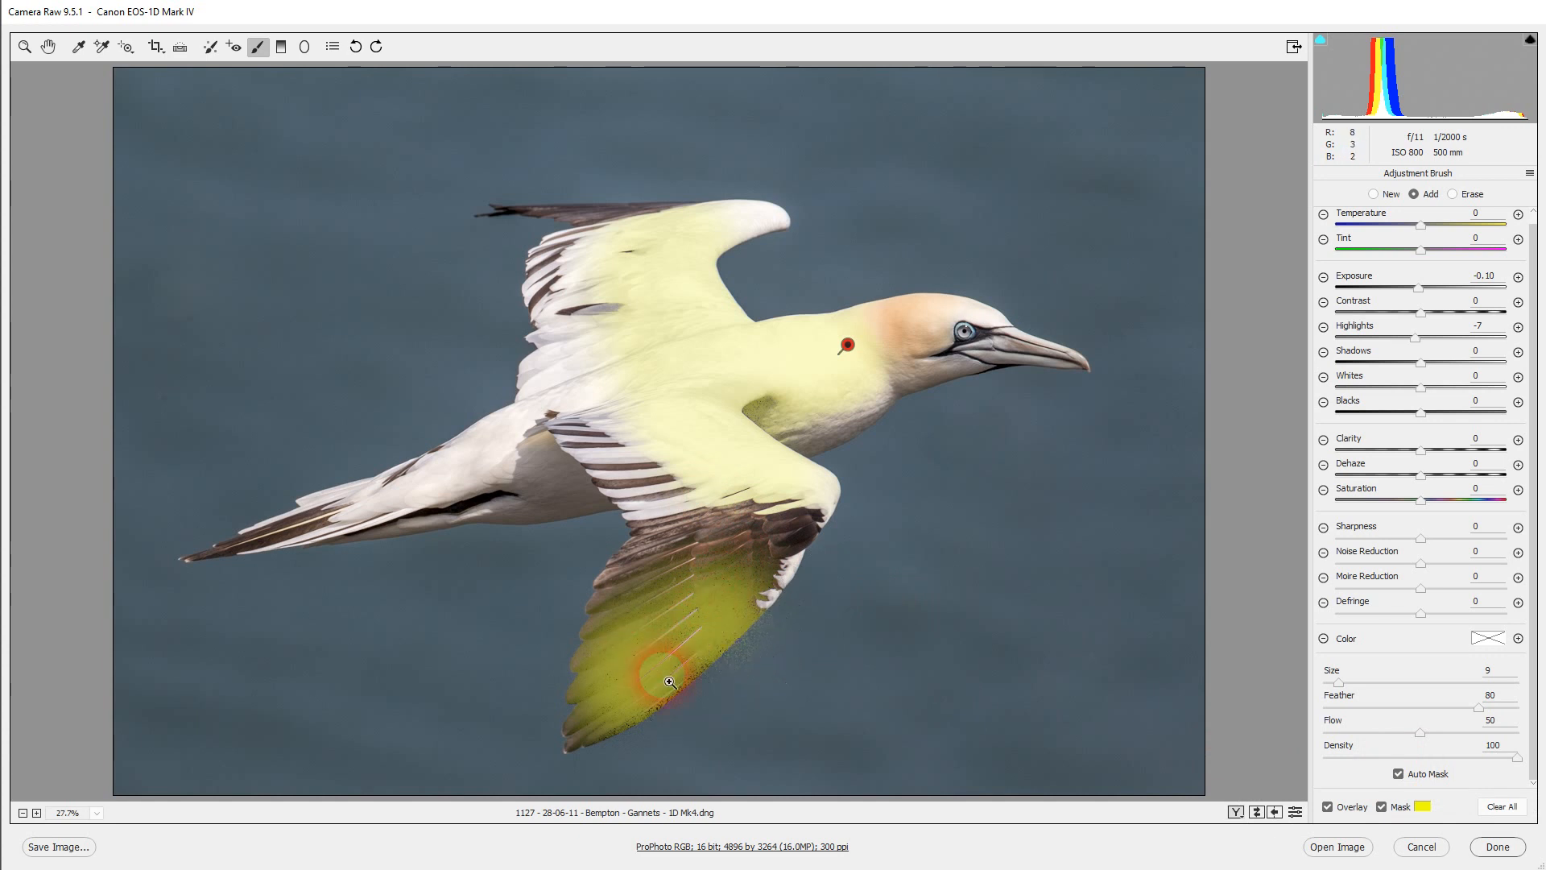
# Inspect the brushed wing feathers at 100% with and without the mask overlay, then fit the whole photo in view.
pyautogui.keyDown('ctrl'); pyautogui.click(678, 689); pyautogui.keyUp('ctrl')
pyautogui.keyDown('ctrl'); pyautogui.click(693, 639); pyautogui.keyUp('ctrl')
pyautogui.keyDown('ctrl'); pyautogui.click(630, 566); pyautogui.keyUp('ctrl')
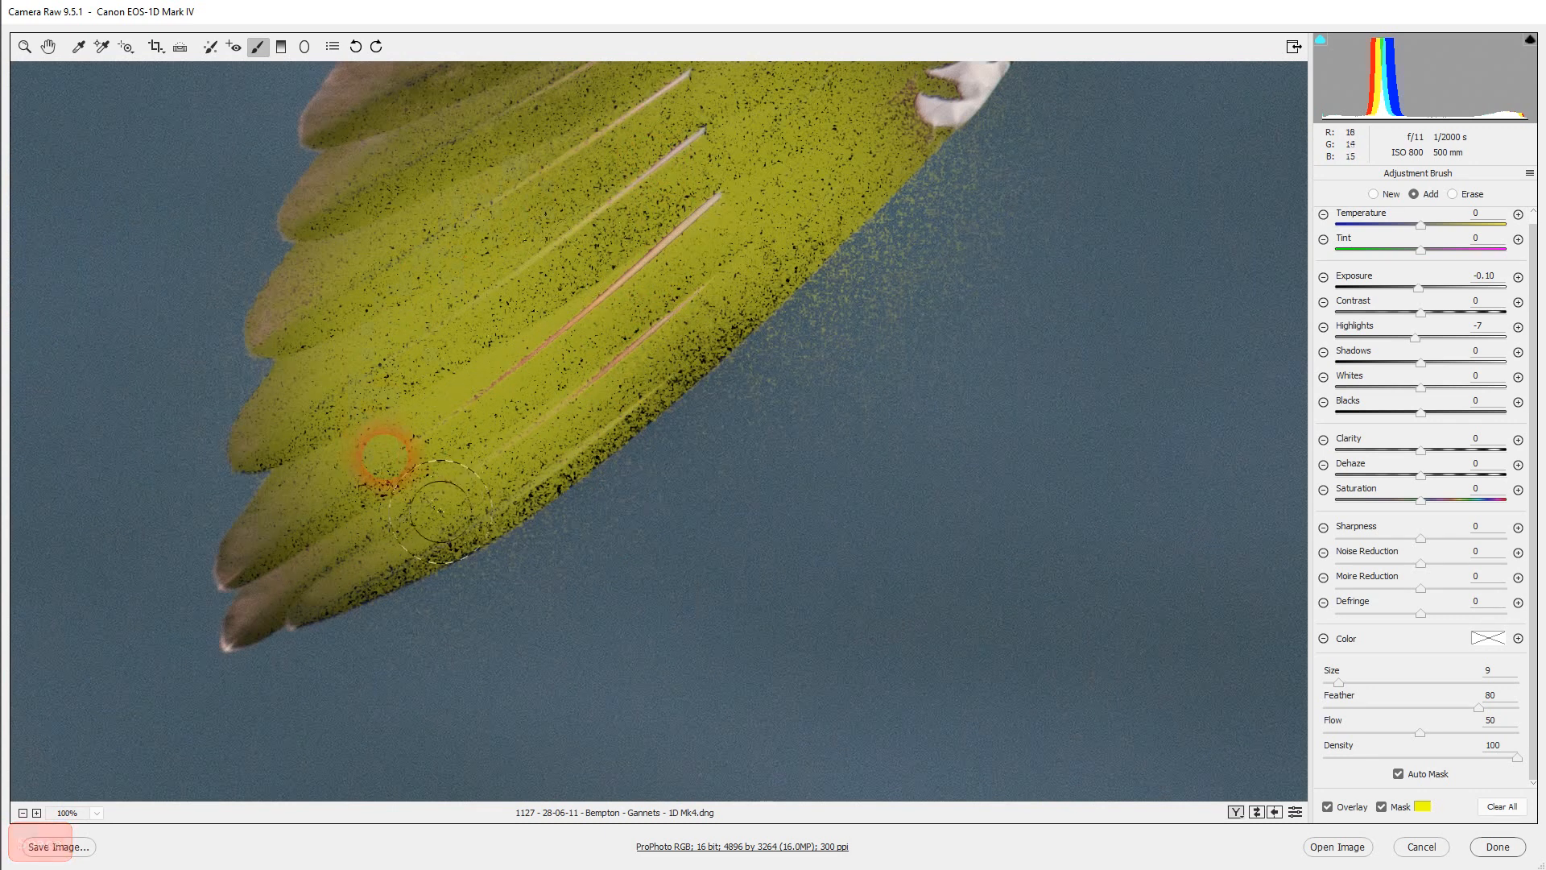
pyautogui.click(1381, 806)
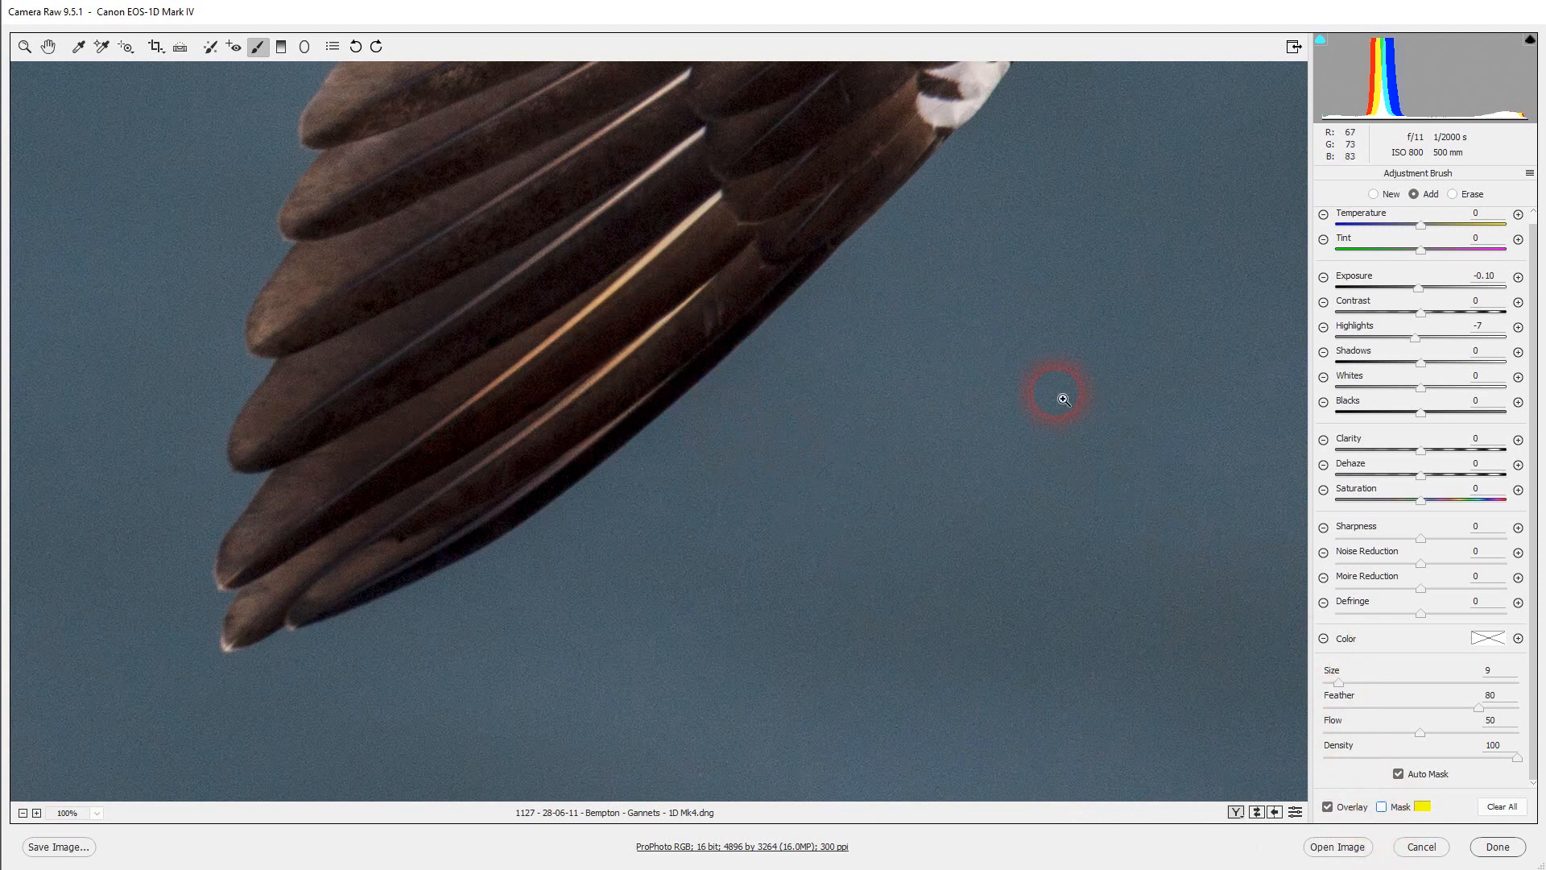
pyautogui.hotkey('ctrl', '0')
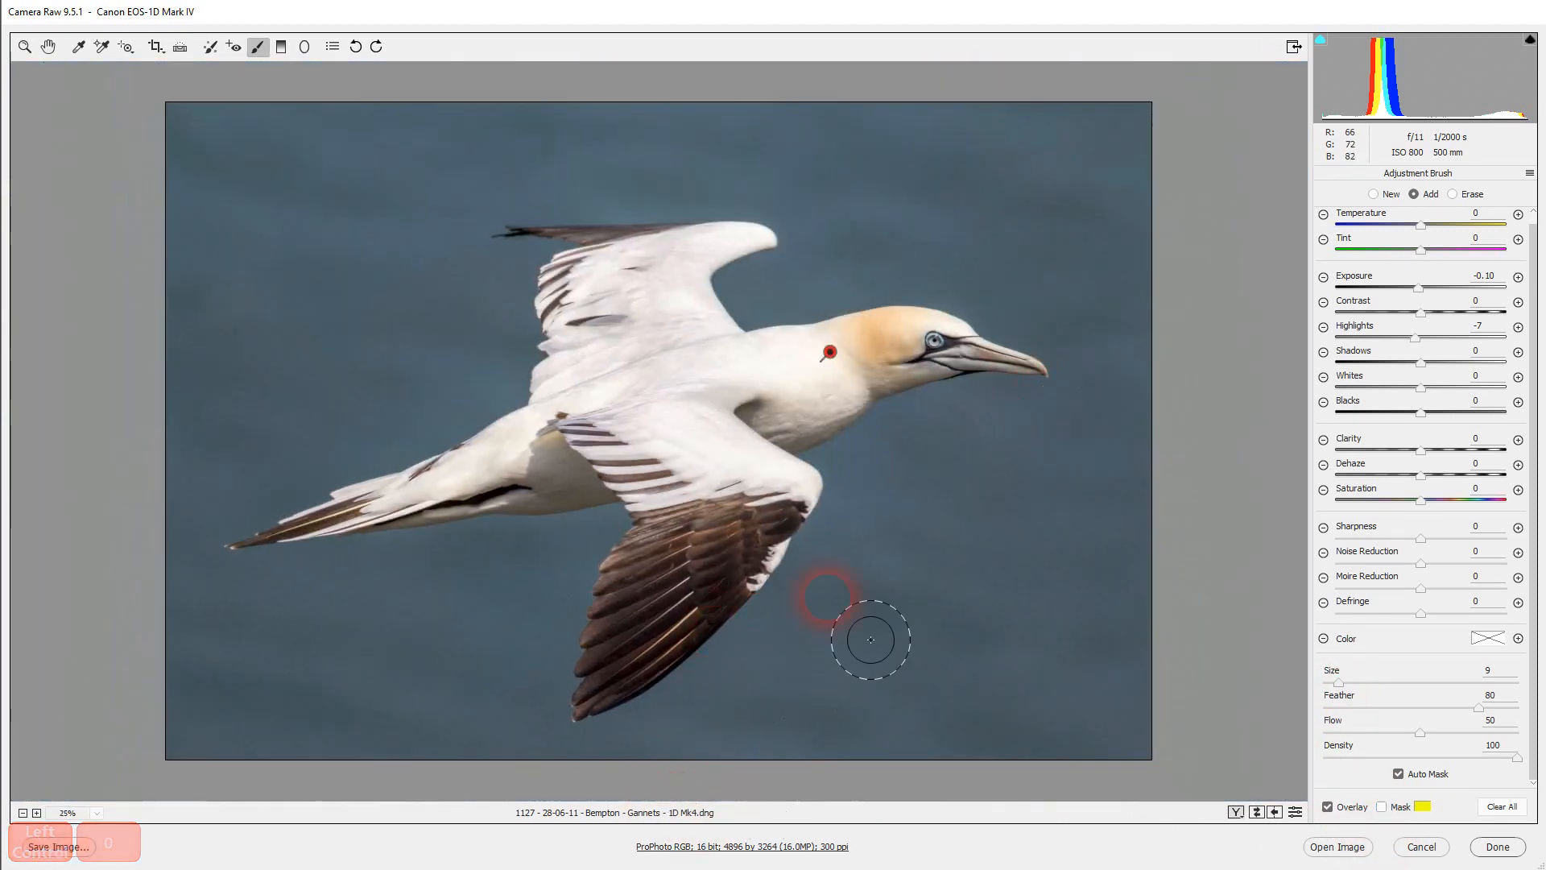
# With an eraser of size 13 and feather 23, remove the near wing's dark flight feathers from the mask and hide the overlay.
pyautogui.click(1381, 808)
pyautogui.moveTo(609, 632); pyautogui.dragTo(655, 678)
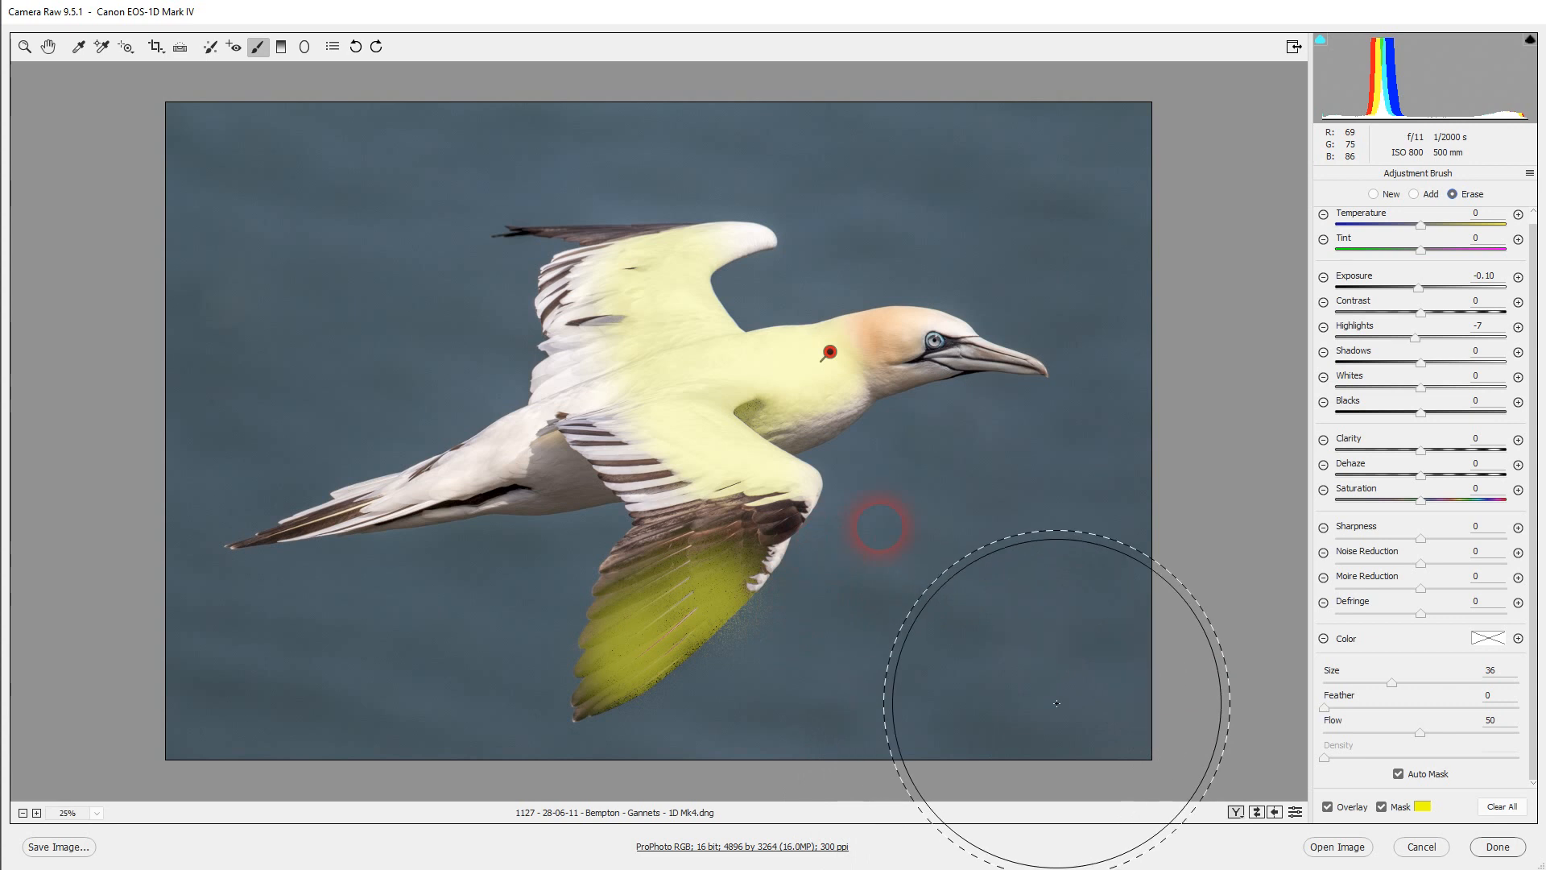
pyautogui.moveTo(881, 528)
pyautogui.mouseDown()
pyautogui.moveTo(836, 534)
pyautogui.moveTo(892, 535)
pyautogui.moveTo(841, 534)
pyautogui.mouseUp()
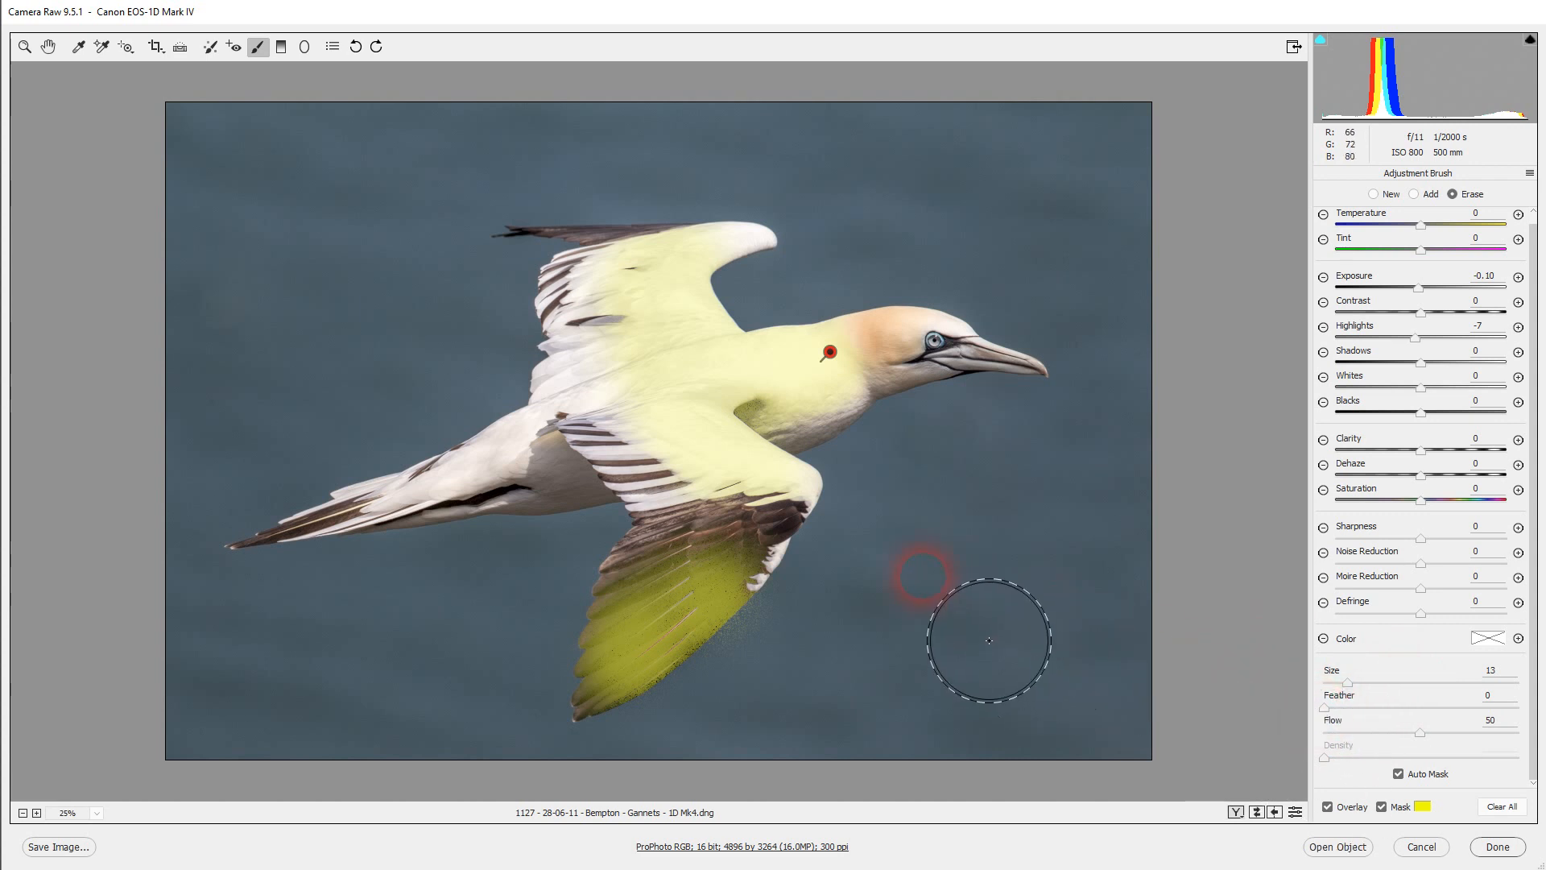
pyautogui.moveTo(924, 574)
pyautogui.mouseDown()
pyautogui.moveTo(1062, 585)
pyautogui.moveTo(930, 591)
pyautogui.moveTo(1063, 582)
pyautogui.moveTo(968, 595)
pyautogui.mouseUp()
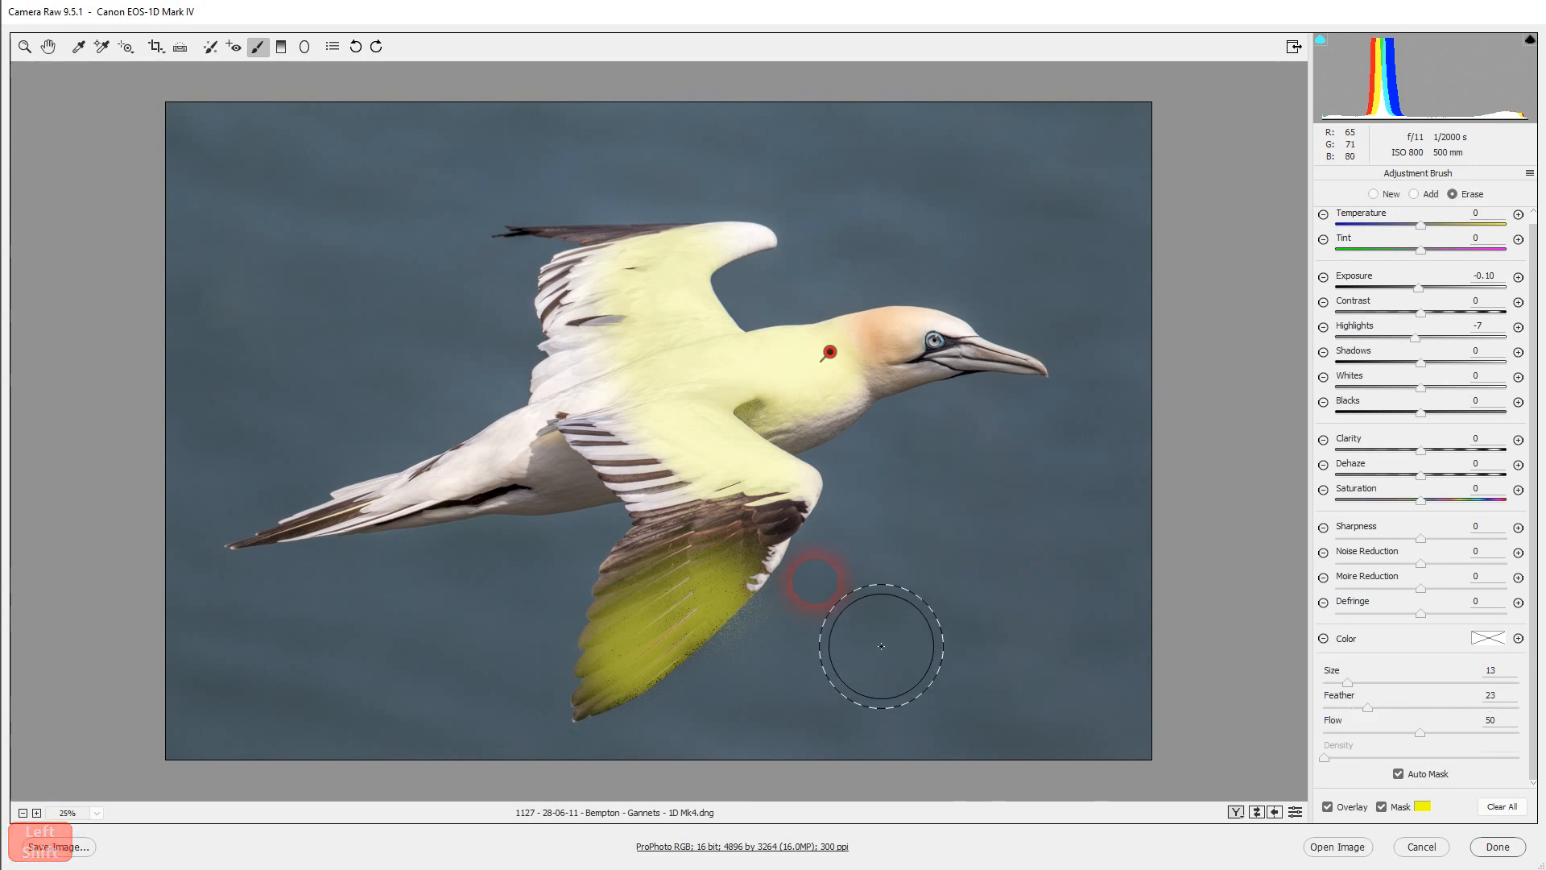
pyautogui.moveTo(776, 649)
pyautogui.mouseDown()
pyautogui.moveTo(612, 709)
pyautogui.moveTo(812, 646)
pyautogui.moveTo(618, 778)
pyautogui.moveTo(865, 683)
pyautogui.moveTo(661, 708)
pyautogui.moveTo(531, 759)
pyautogui.moveTo(626, 707)
pyautogui.moveTo(867, 678)
pyautogui.moveTo(648, 719)
pyautogui.moveTo(741, 567)
pyautogui.moveTo(814, 482)
pyautogui.moveTo(871, 456)
pyautogui.moveTo(759, 485)
pyautogui.moveTo(701, 327)
pyautogui.moveTo(744, 337)
pyautogui.moveTo(686, 385)
pyautogui.moveTo(828, 466)
pyautogui.moveTo(875, 538)
pyautogui.moveTo(775, 728)
pyautogui.moveTo(577, 769)
pyautogui.moveTo(694, 754)
pyautogui.moveTo(911, 663)
pyautogui.moveTo(1045, 727)
pyautogui.moveTo(1222, 767)
pyautogui.moveTo(1379, 777)
pyautogui.mouseUp()
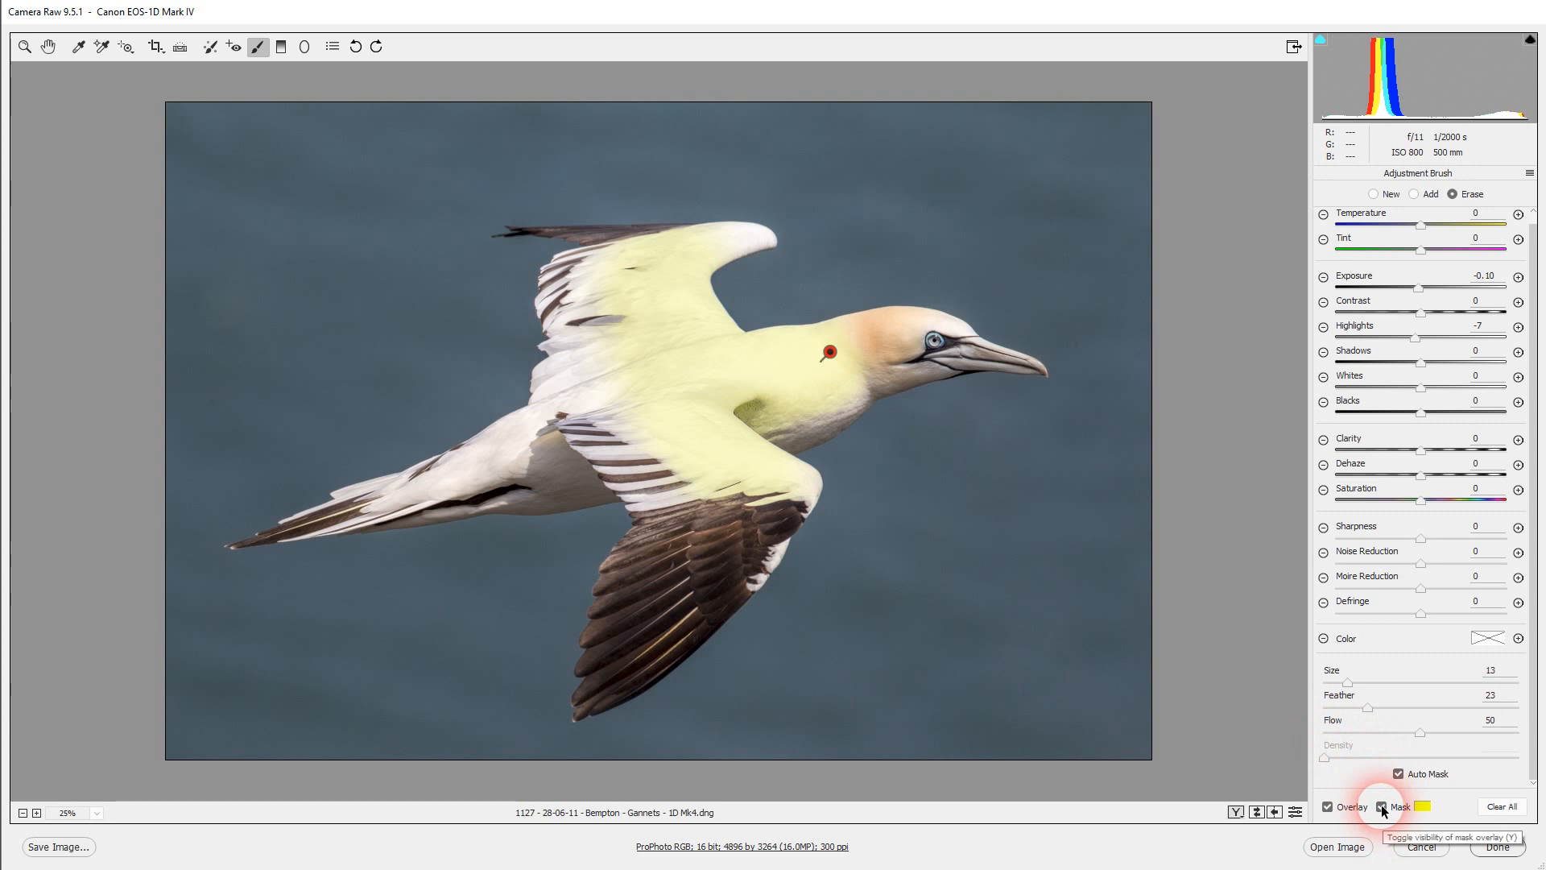
pyautogui.click(1382, 807)
# Turn off Auto Mask and start a new brush adjustment for the gannet's head with Exposure at +1.00.
pyautogui.click(1398, 774)
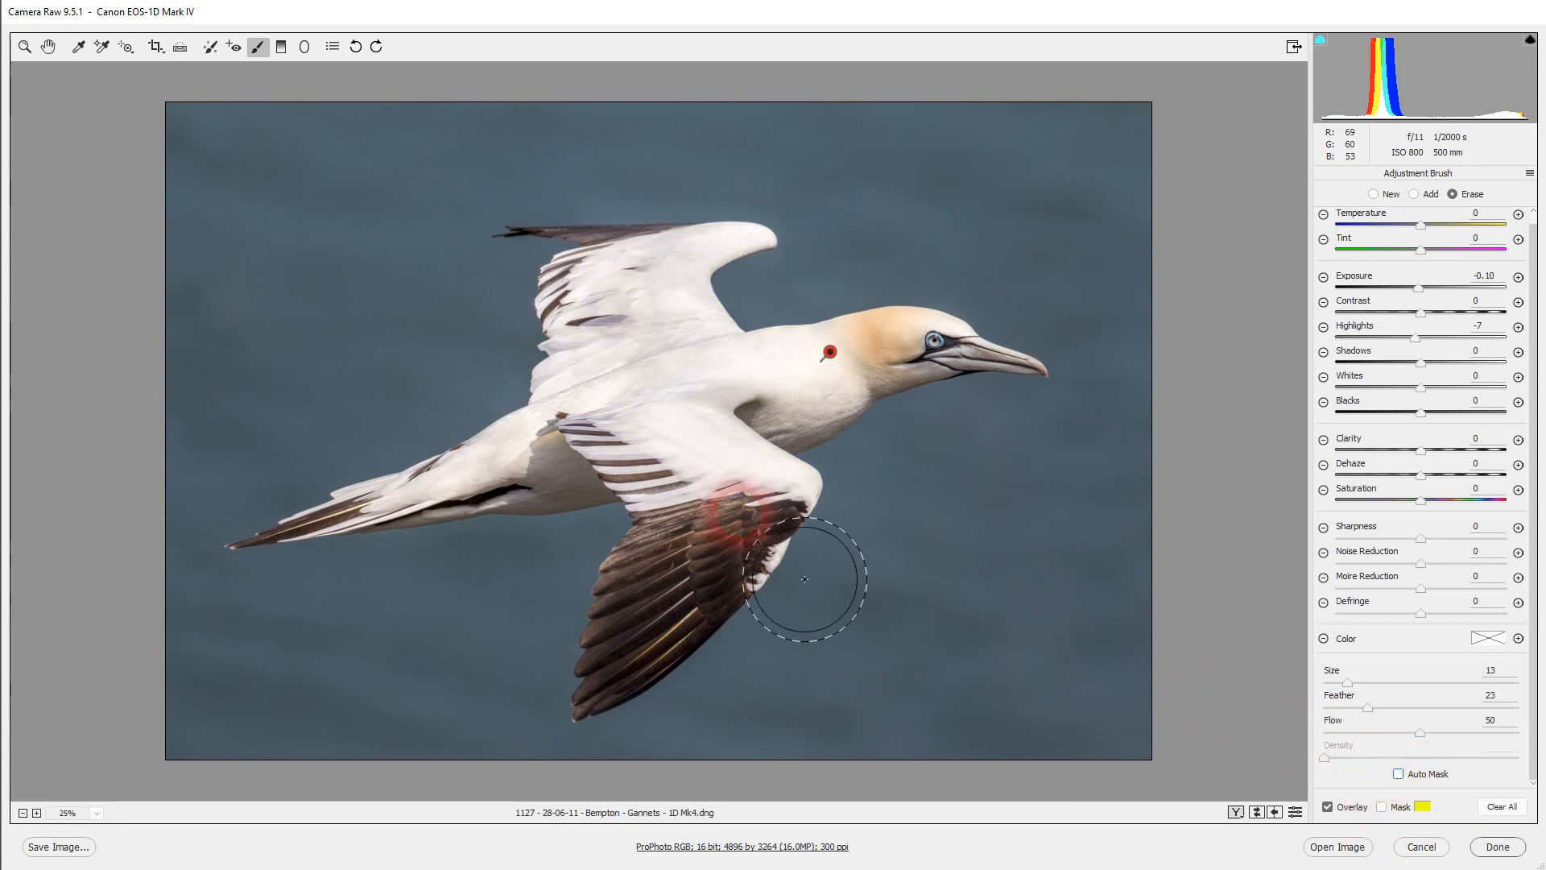
pyautogui.moveTo(825, 429)
pyautogui.mouseDown()
pyautogui.moveTo(950, 432)
pyautogui.moveTo(931, 439)
pyautogui.moveTo(1019, 408)
pyautogui.moveTo(922, 433)
pyautogui.moveTo(1008, 399)
pyautogui.mouseUp()
pyautogui.hotkey('ctrl', 'alt', '0')
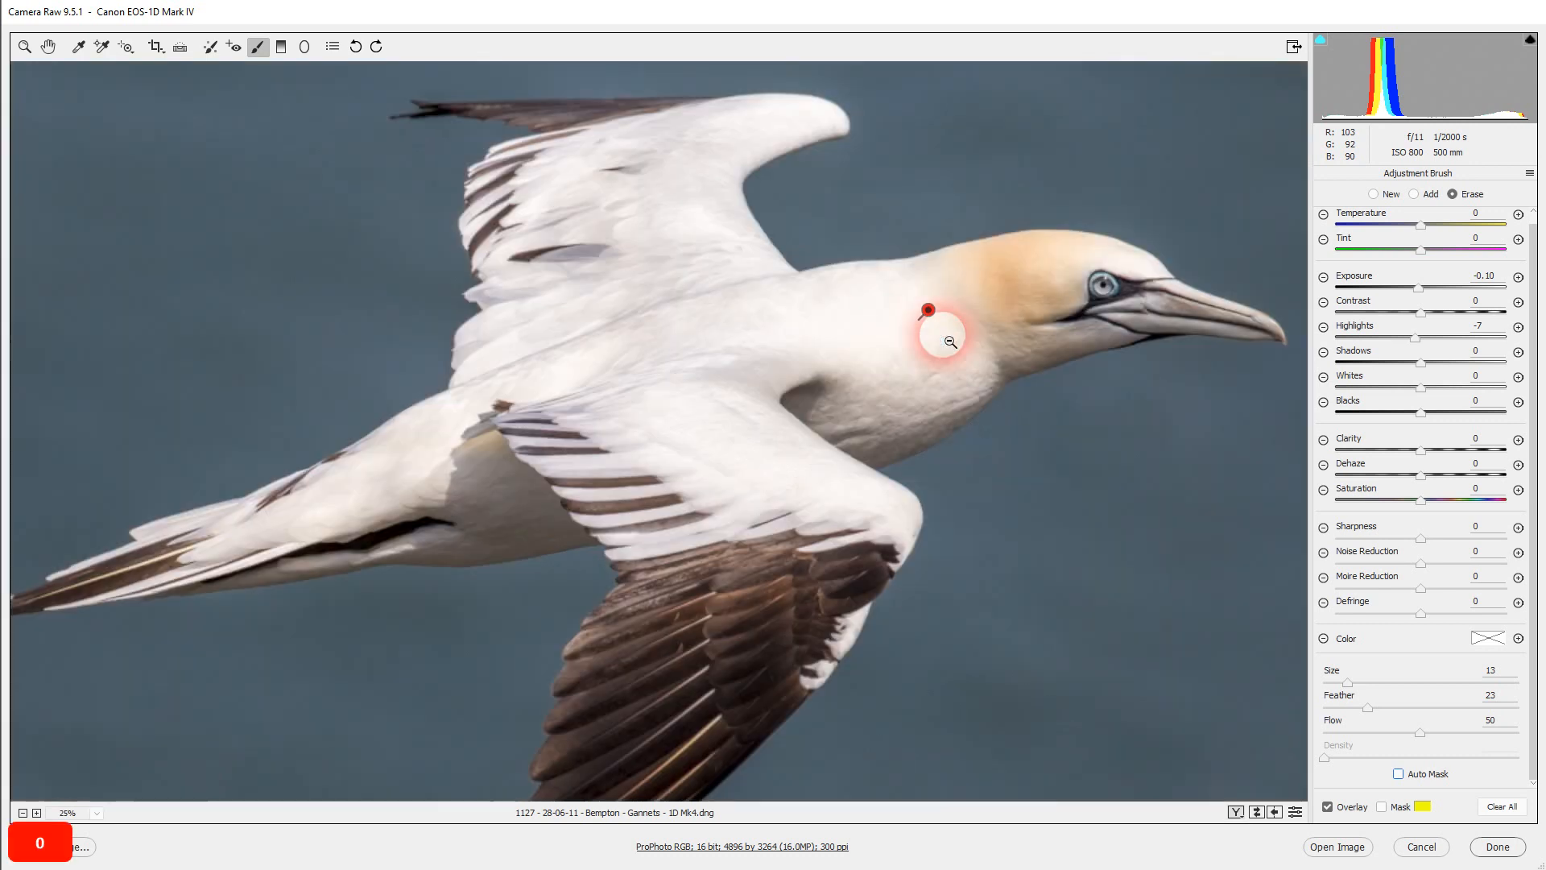
pyautogui.press('space')
pyautogui.moveTo(1047, 206)
pyautogui.mouseDown()
pyautogui.moveTo(776, 321)
pyautogui.moveTo(206, 437)
pyautogui.moveTo(75, 370)
pyautogui.moveTo(55, 403)
pyautogui.mouseUp()
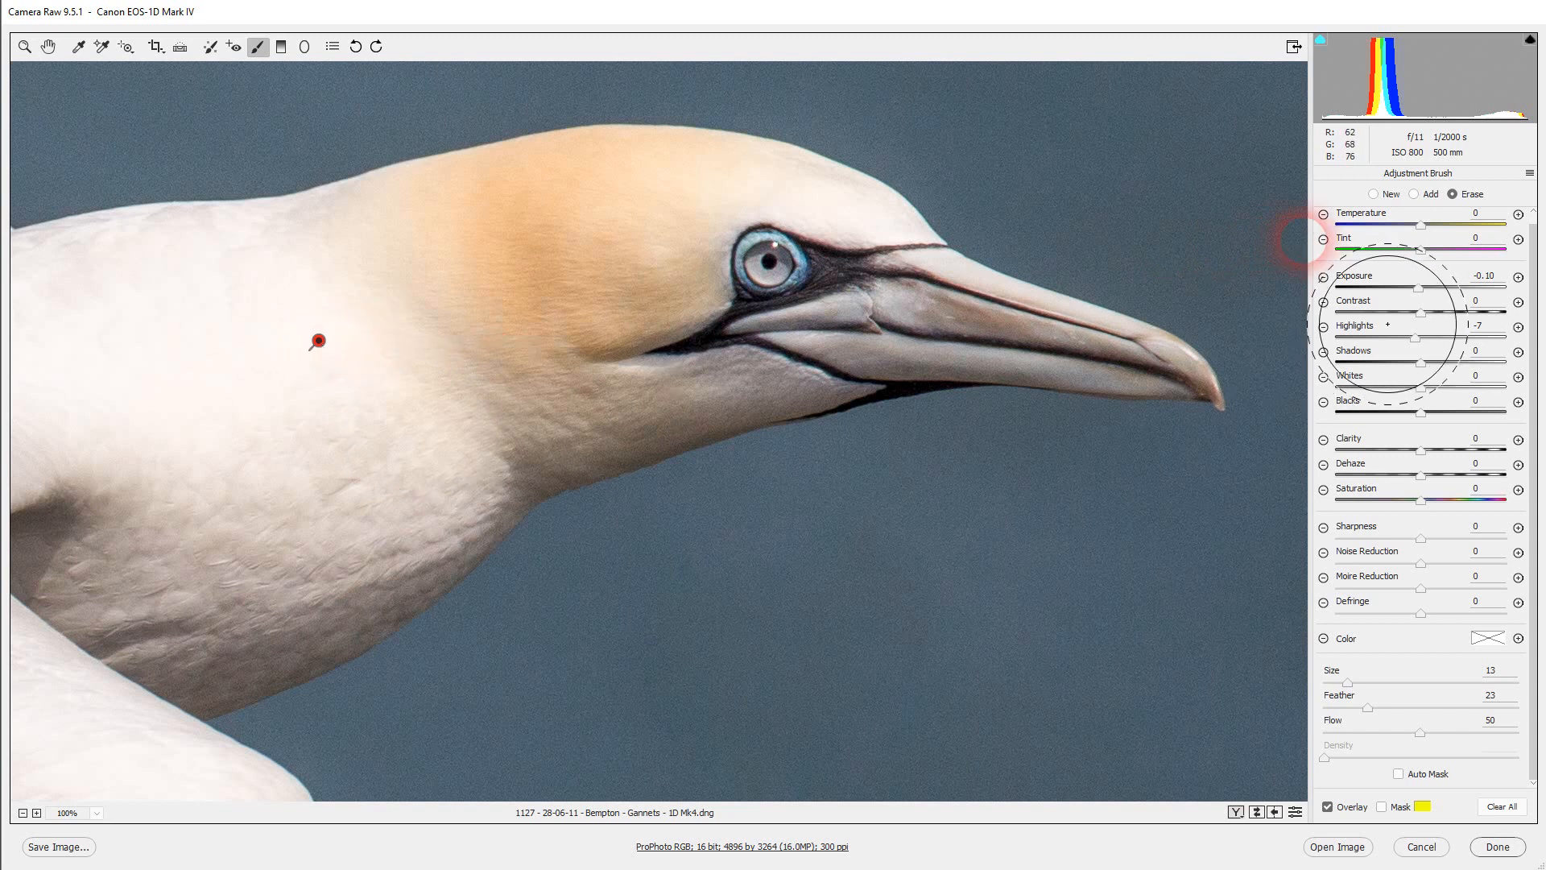
pyautogui.click(1373, 194)
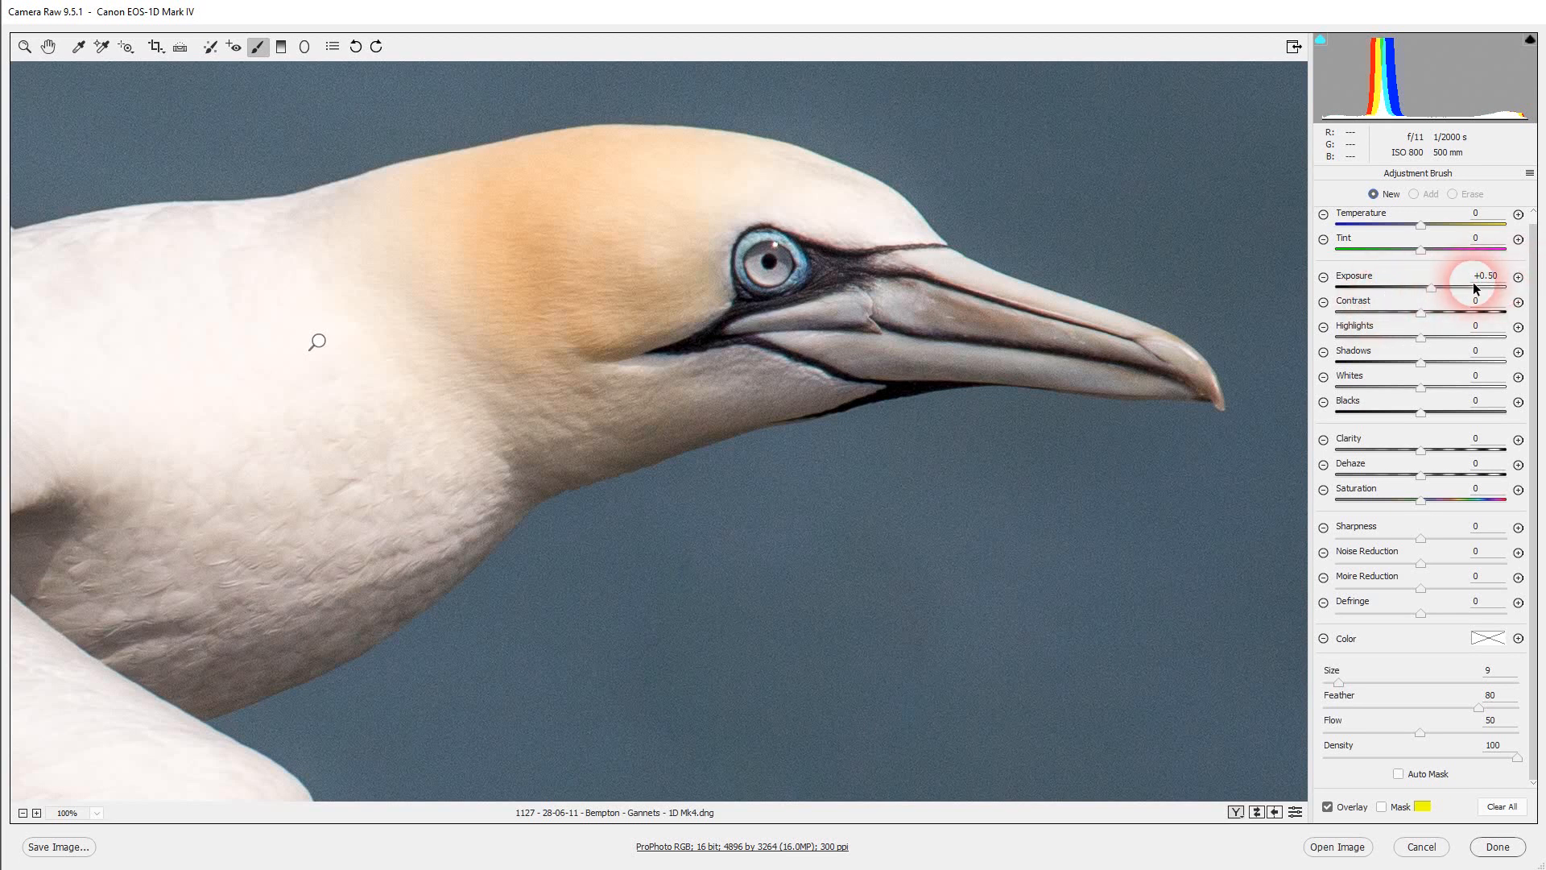
pyautogui.click(1518, 277)
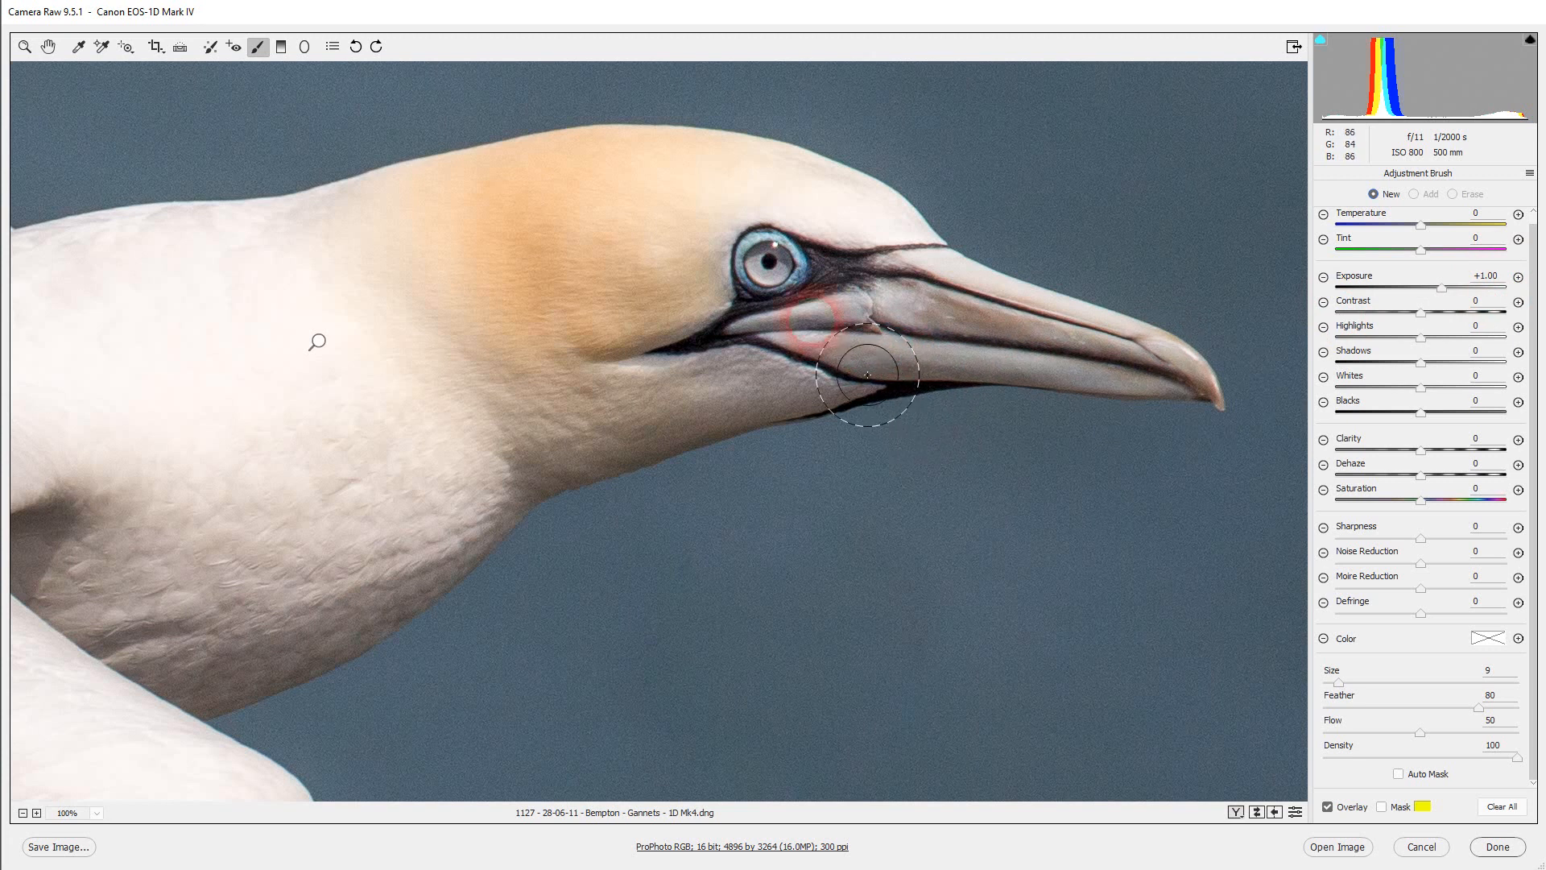
# Brush over the gannet's face, beak and throat, reducing the brush size to 5 for the narrower areas.
pyautogui.moveTo(922, 318); pyautogui.dragTo(792, 297)
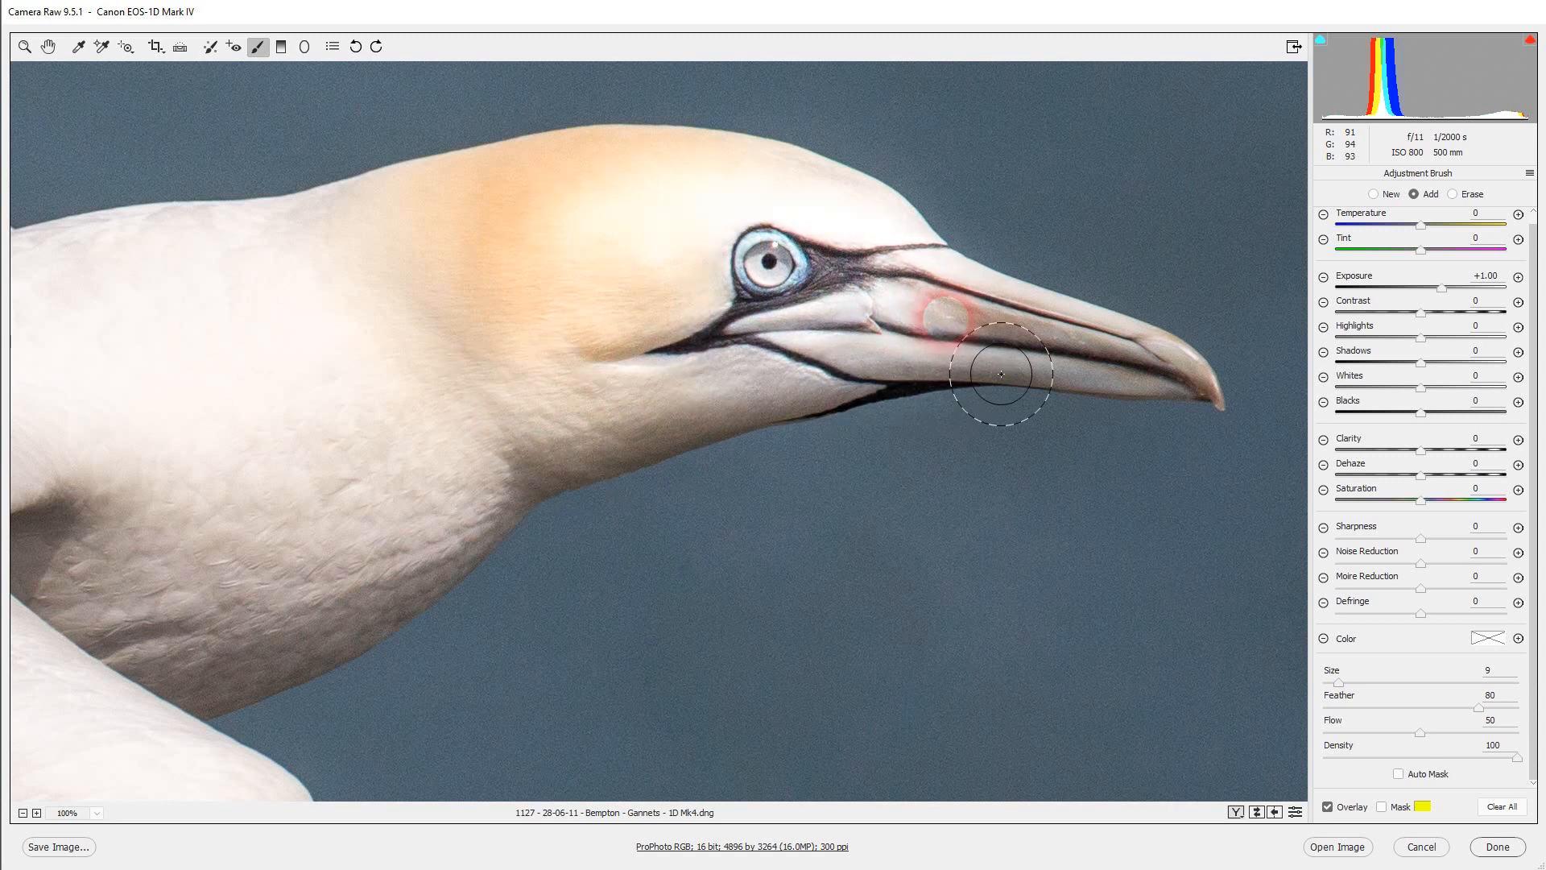
pyautogui.rightClick(958, 430)
pyautogui.moveTo(967, 438); pyautogui.dragTo(959, 436)
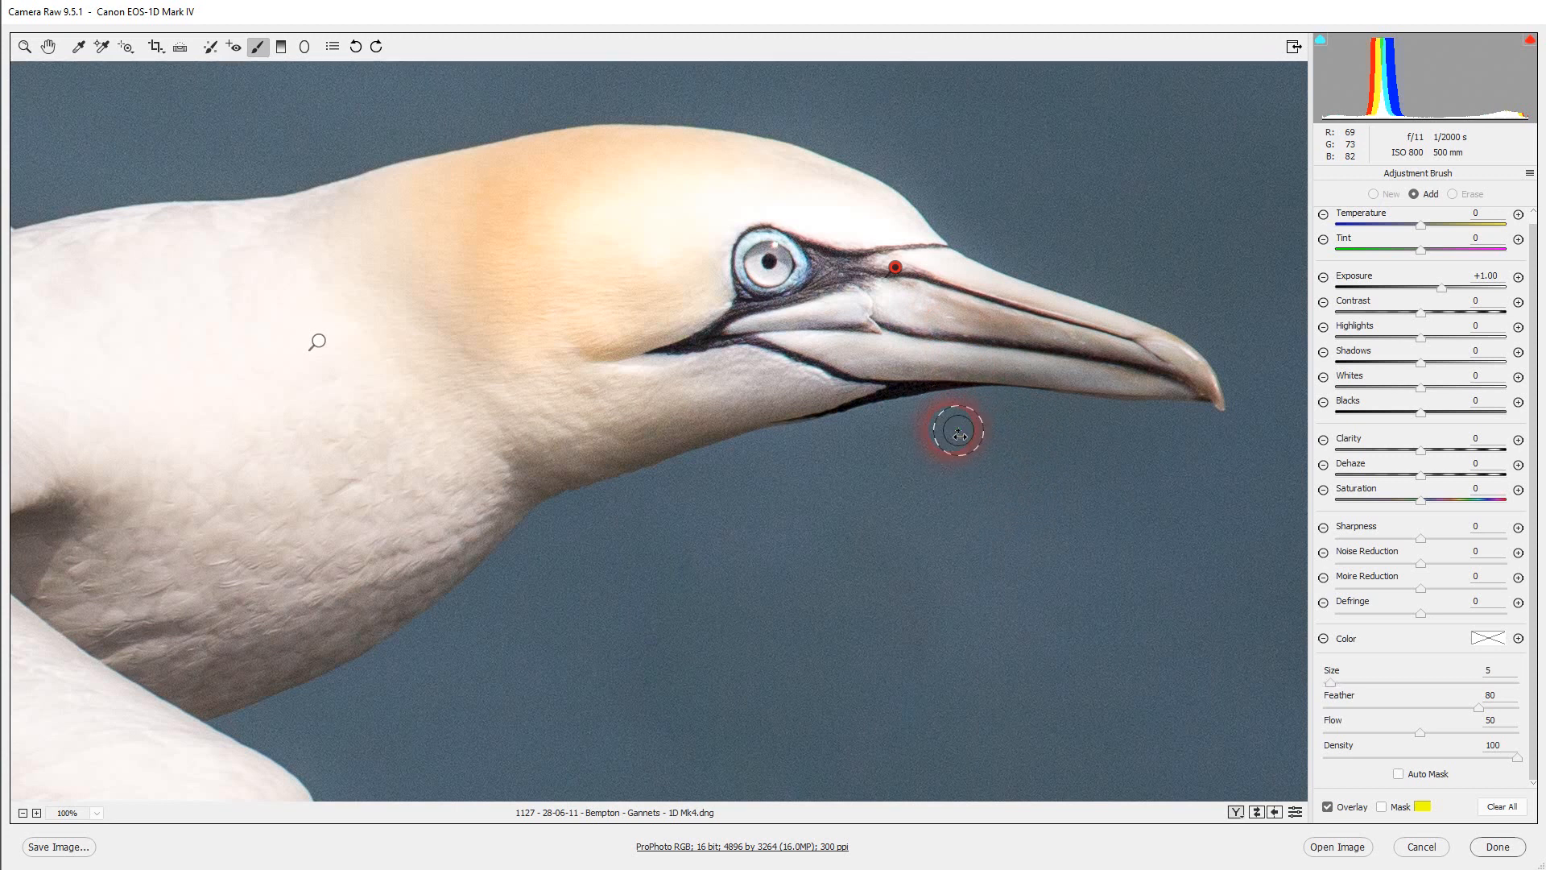
pyautogui.moveTo(969, 348)
pyautogui.mouseDown()
pyautogui.moveTo(1122, 381)
pyautogui.moveTo(948, 388)
pyautogui.mouseUp()
pyautogui.moveTo(680, 439)
pyautogui.mouseDown()
pyautogui.moveTo(623, 469)
pyautogui.moveTo(500, 465)
pyautogui.moveTo(811, 407)
pyautogui.moveTo(707, 400)
pyautogui.moveTo(552, 477)
pyautogui.moveTo(511, 397)
pyautogui.mouseUp()
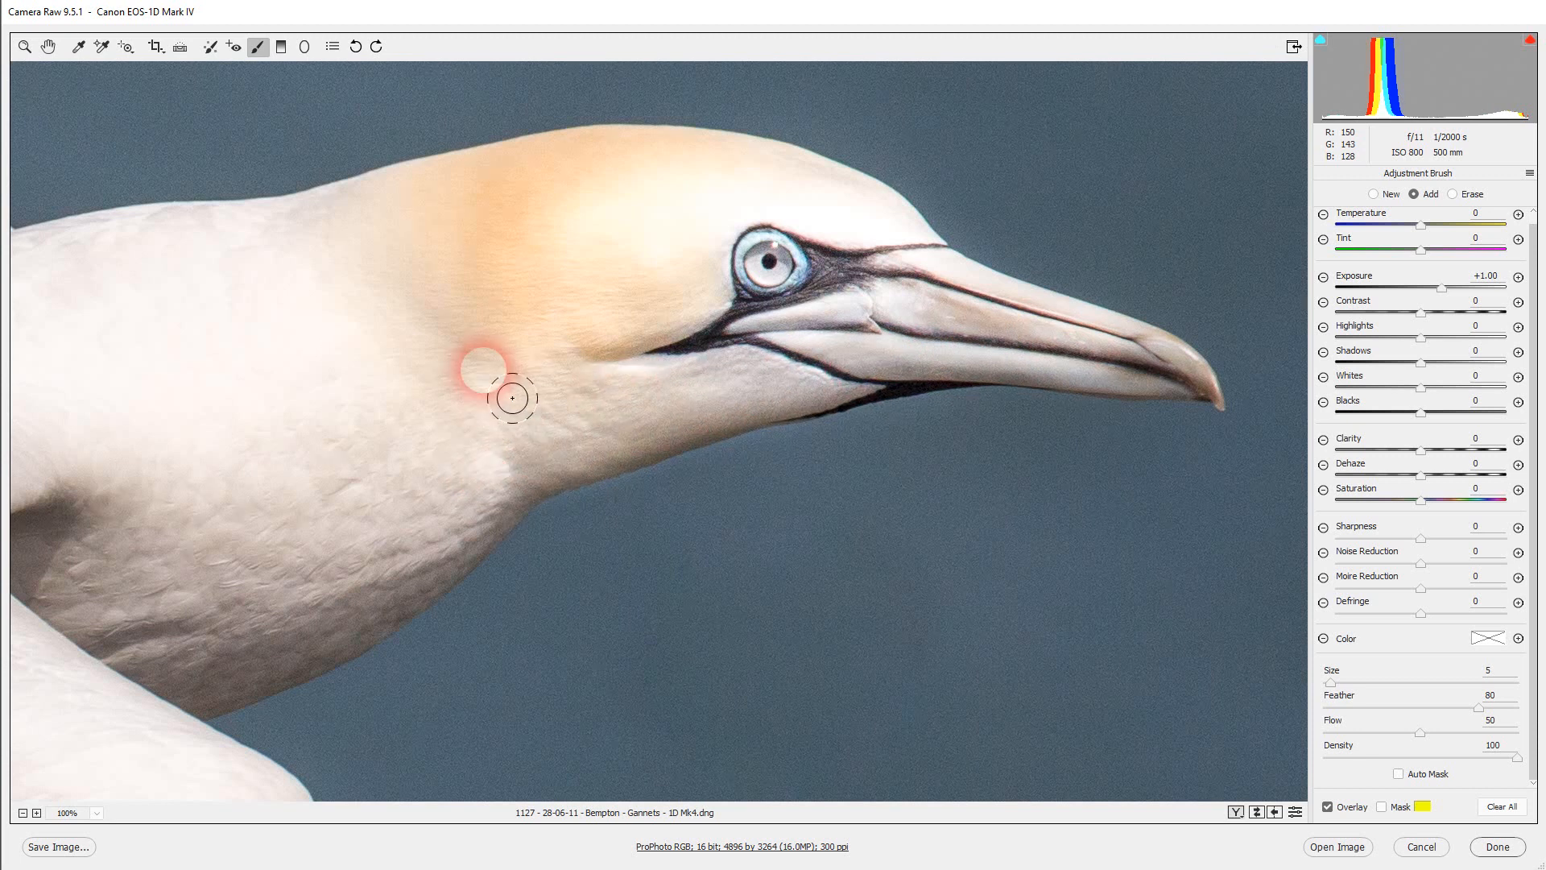
# Set the head adjustment's Exposure to +0.40 and Dehaze to +13.
pyautogui.click(1442, 290)
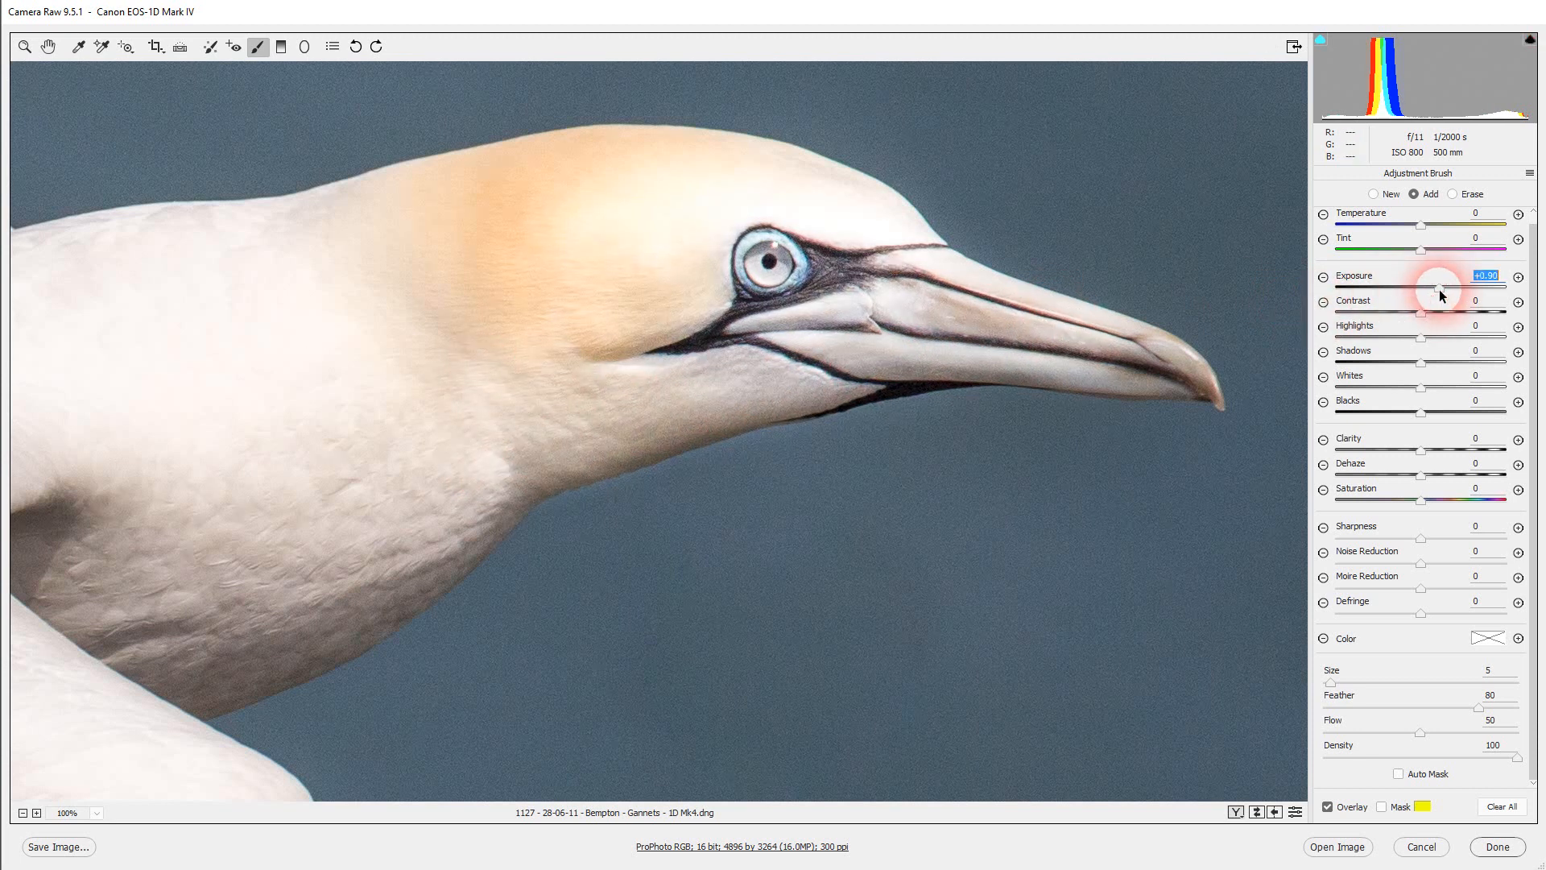
pyautogui.moveTo(1438, 288); pyautogui.dragTo(1432, 288)
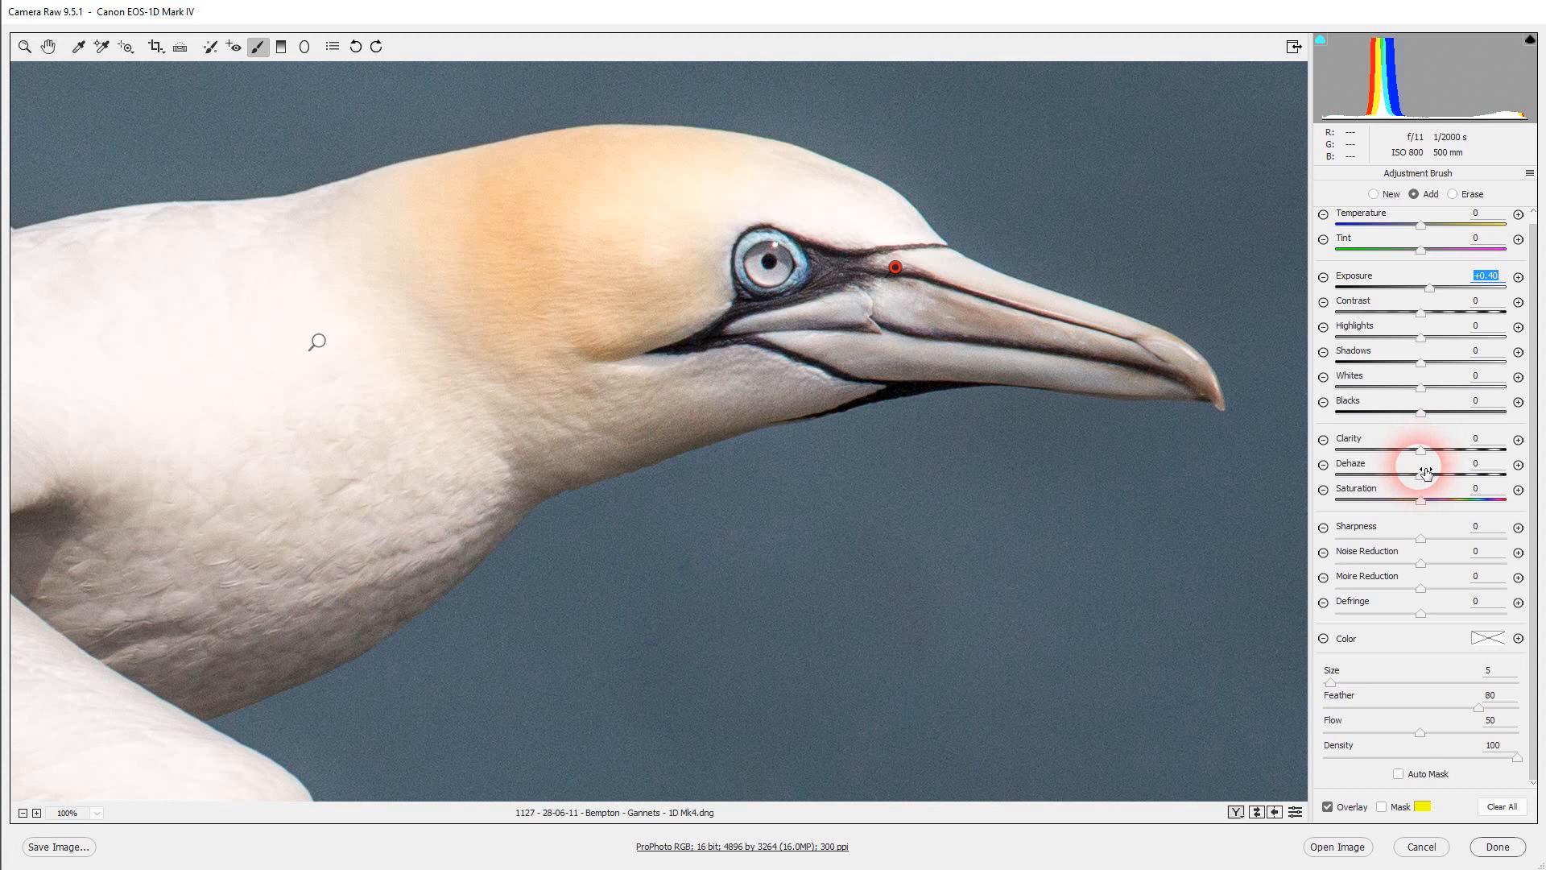
pyautogui.moveTo(1420, 476)
pyautogui.mouseDown()
pyautogui.moveTo(1466, 469)
pyautogui.moveTo(1432, 475)
pyautogui.mouseUp()
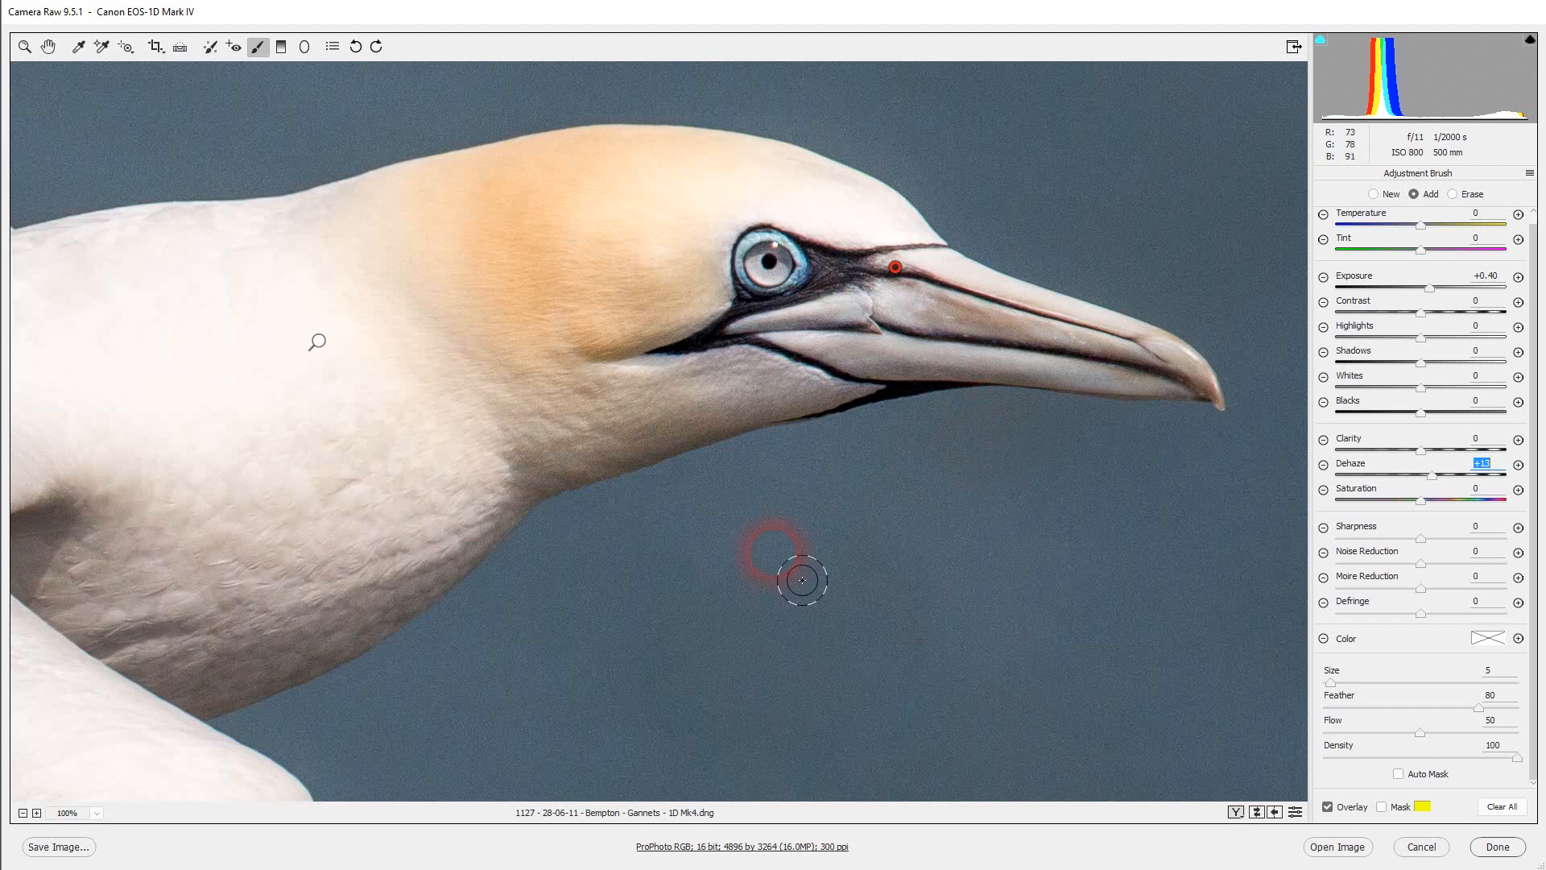
# Delete the brush adjustment on the gannet's head and undo the deletion.
pyautogui.hotkey('ctrl', '0')
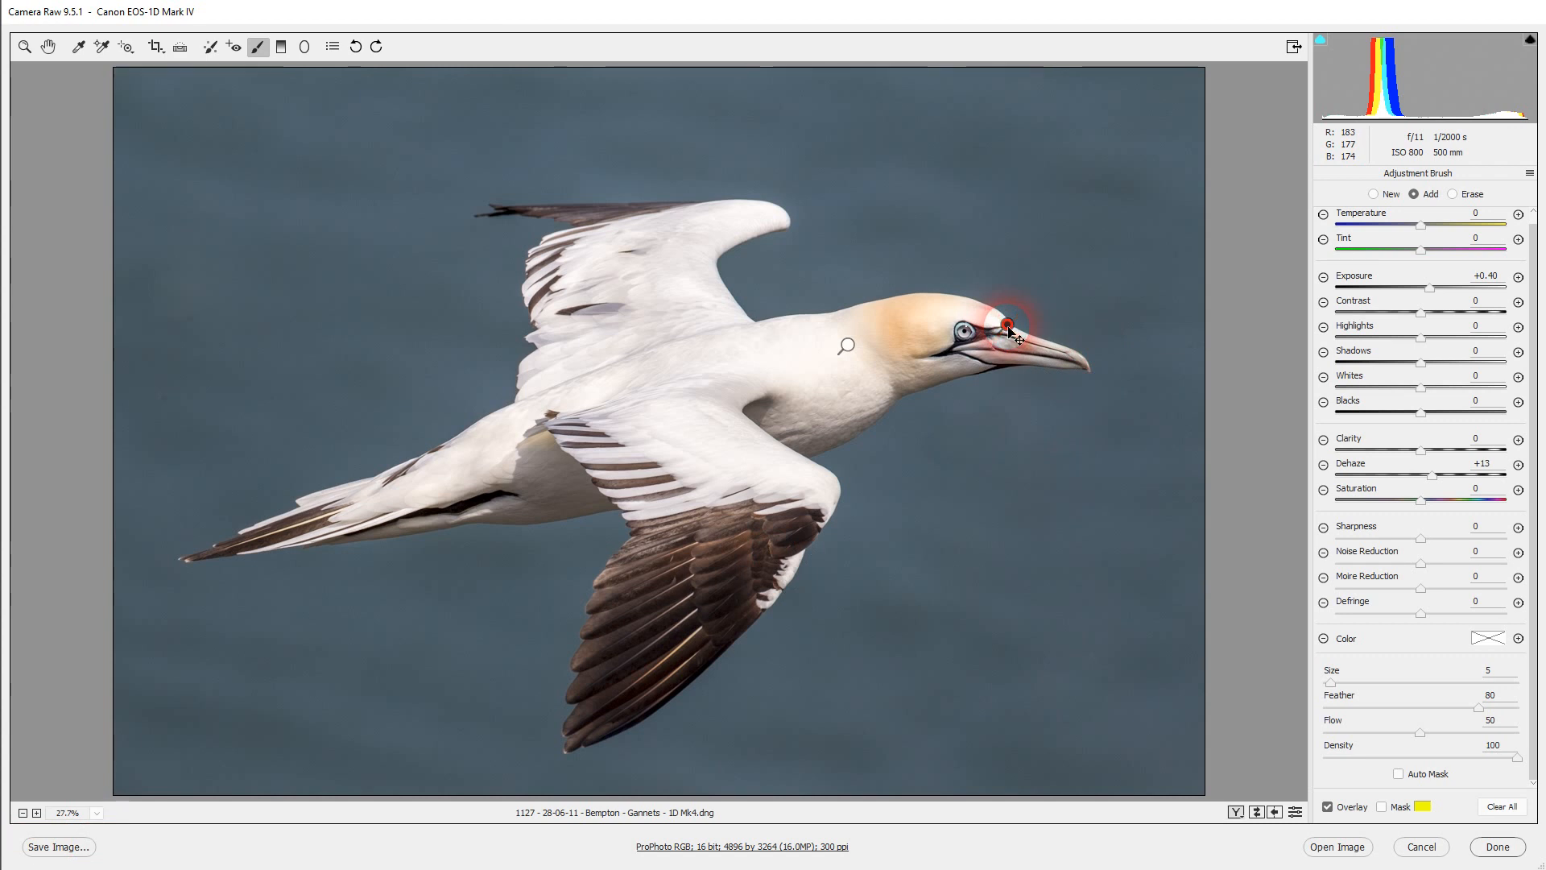
pyautogui.press('Delete')
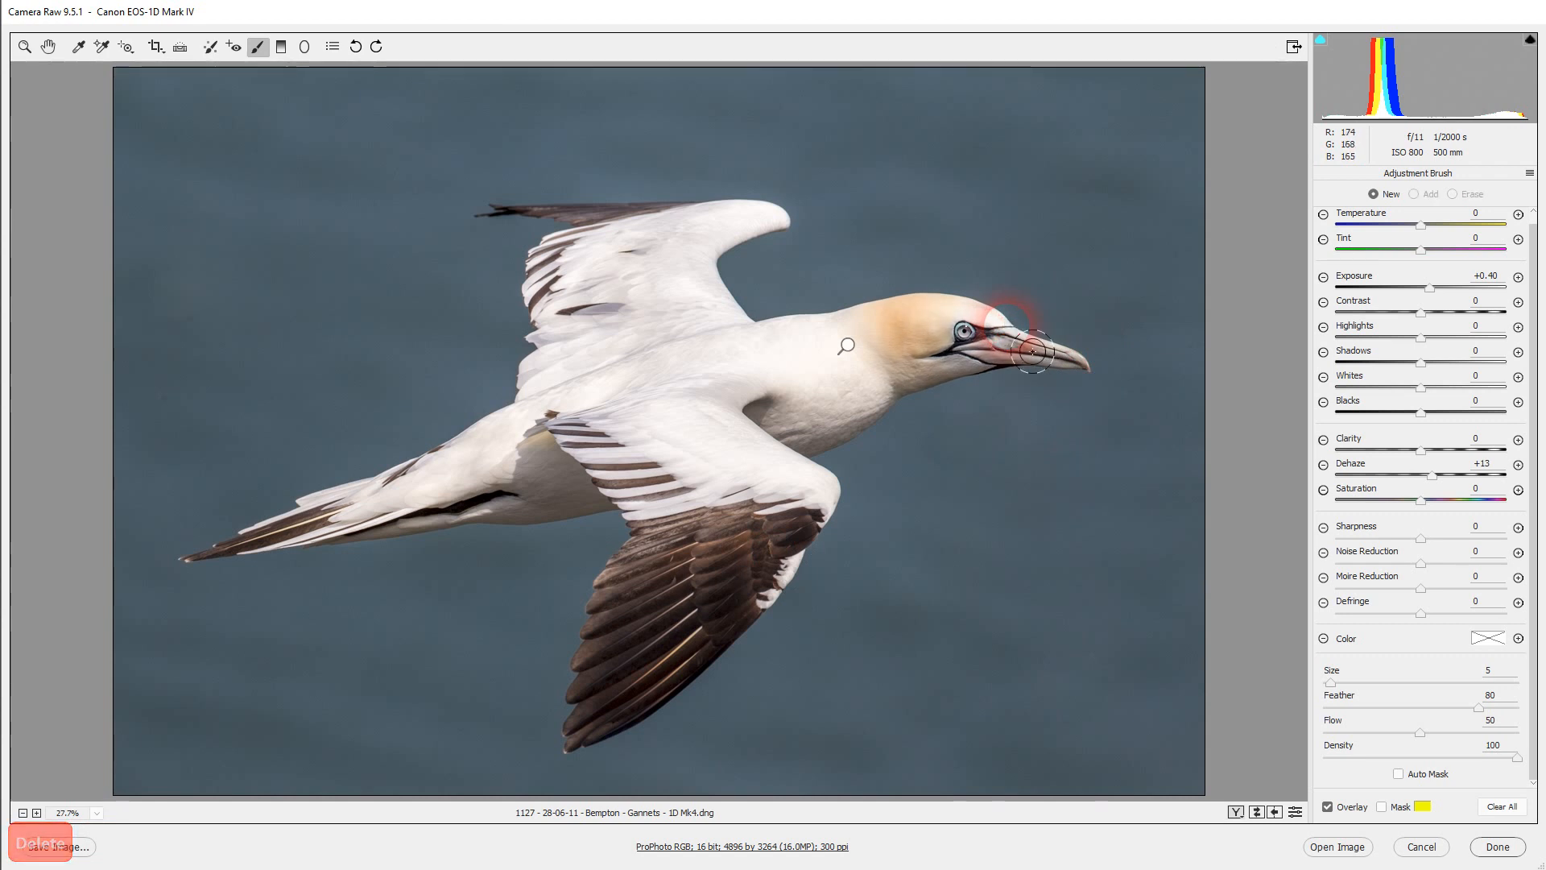
pyautogui.hotkey('ctrl', 'z')
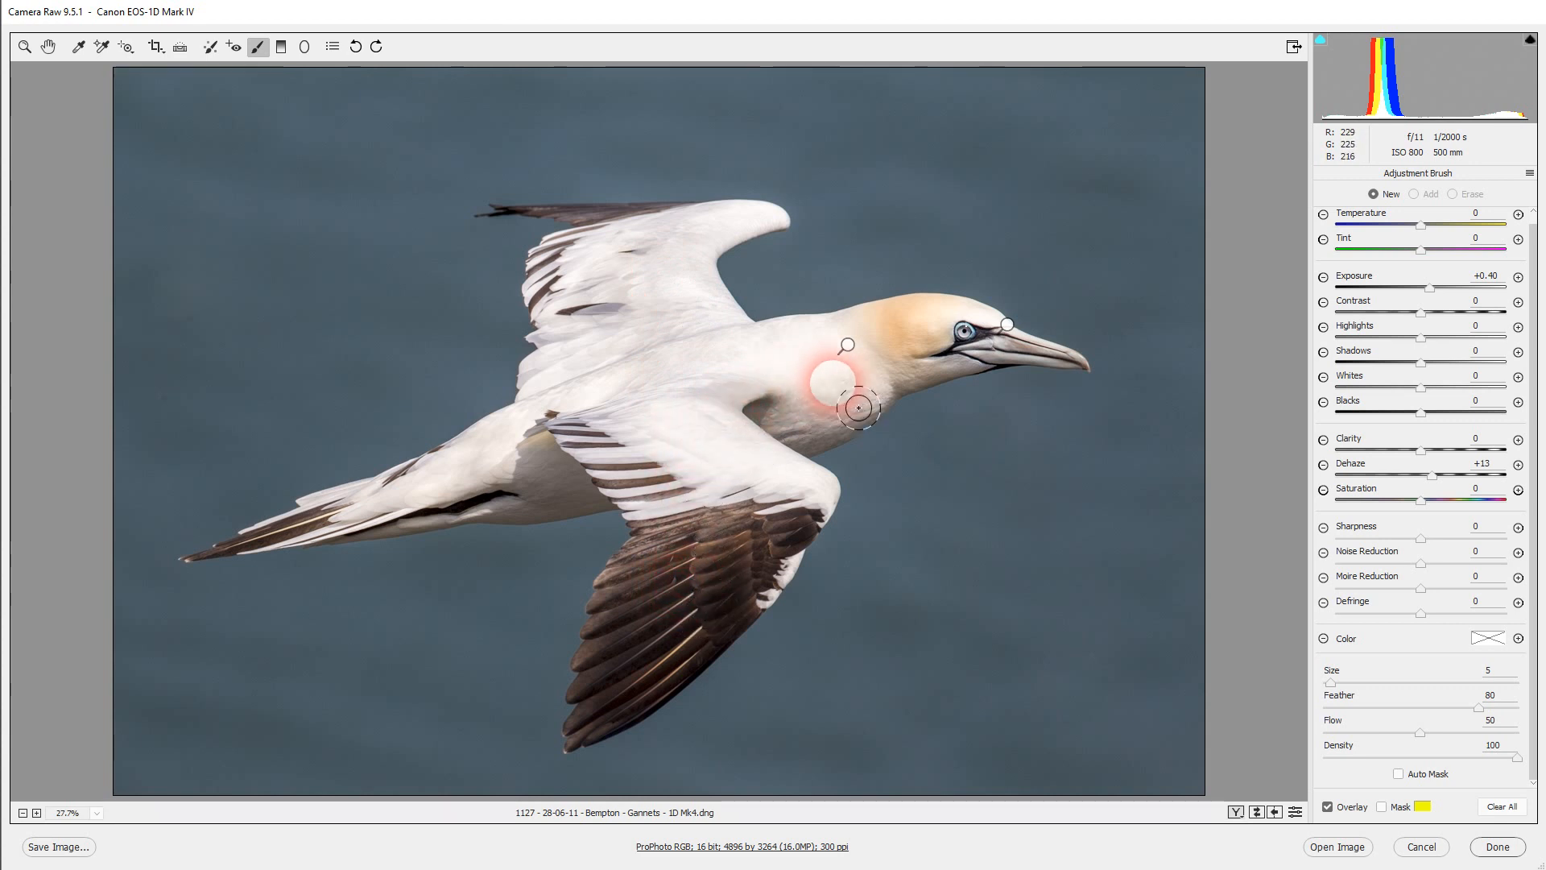
pyautogui.moveTo(845, 348)
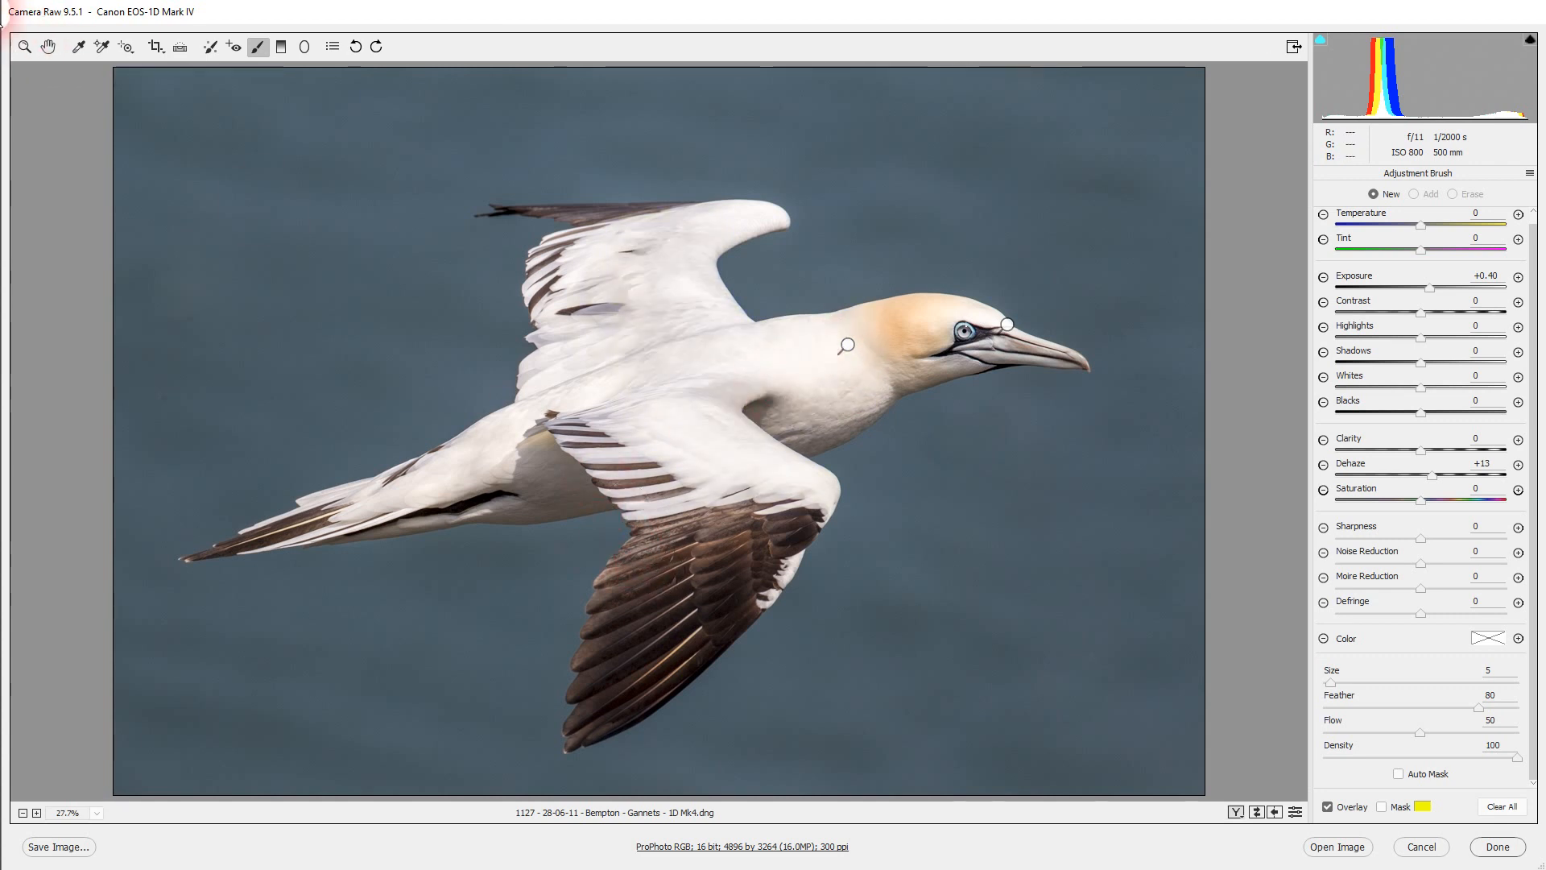
# Leave the brush and set the white balance to temperature 5750 and tint +18 by sampling white plumage at the near wing's base.
pyautogui.click(25, 48)
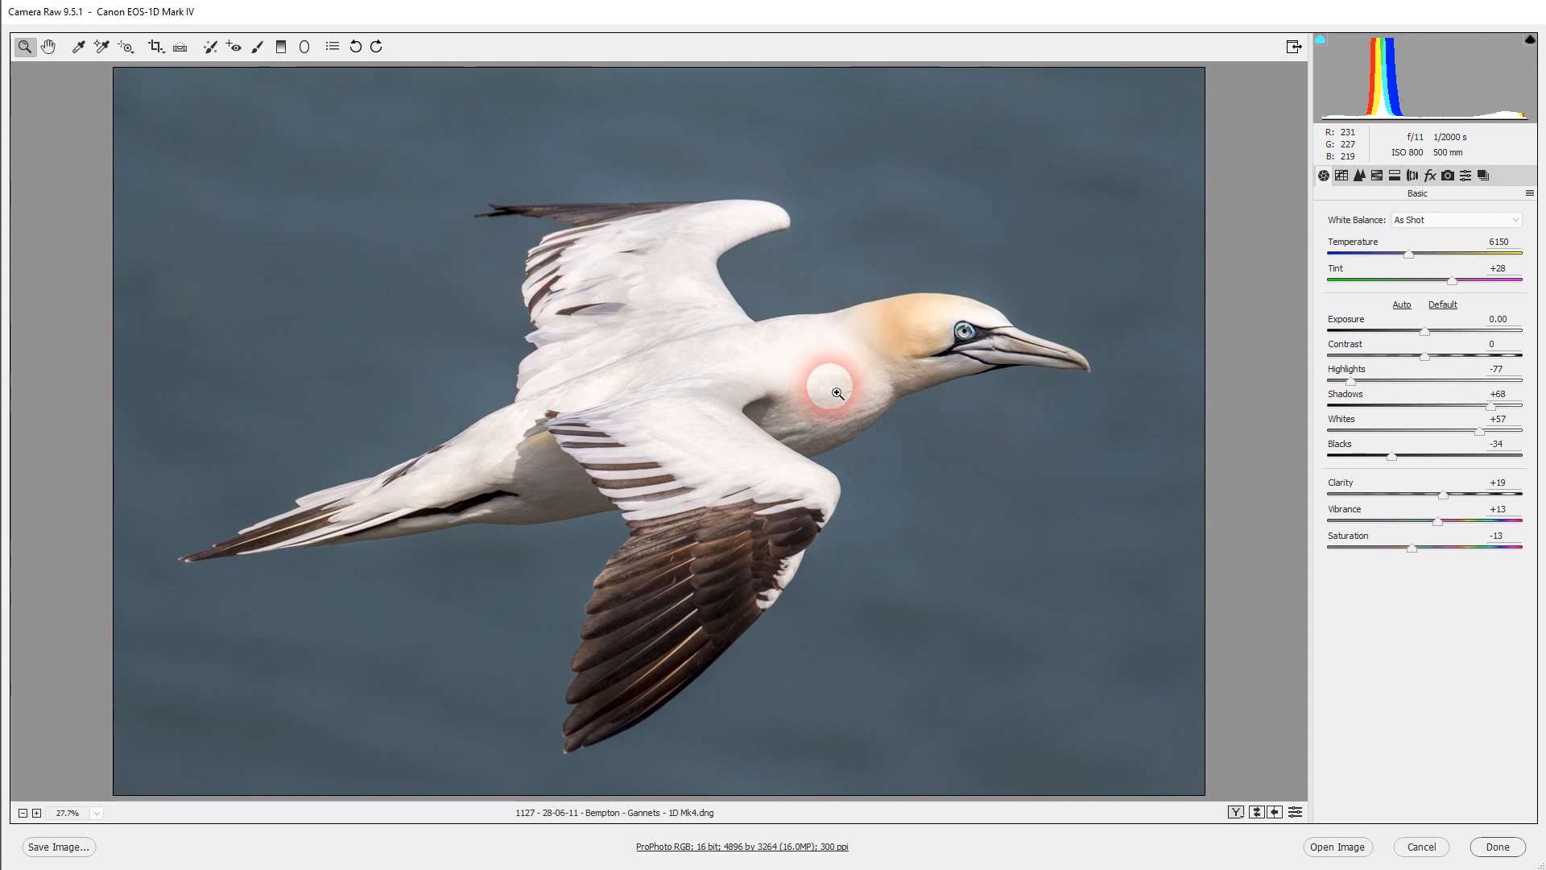
pyautogui.click(81, 47)
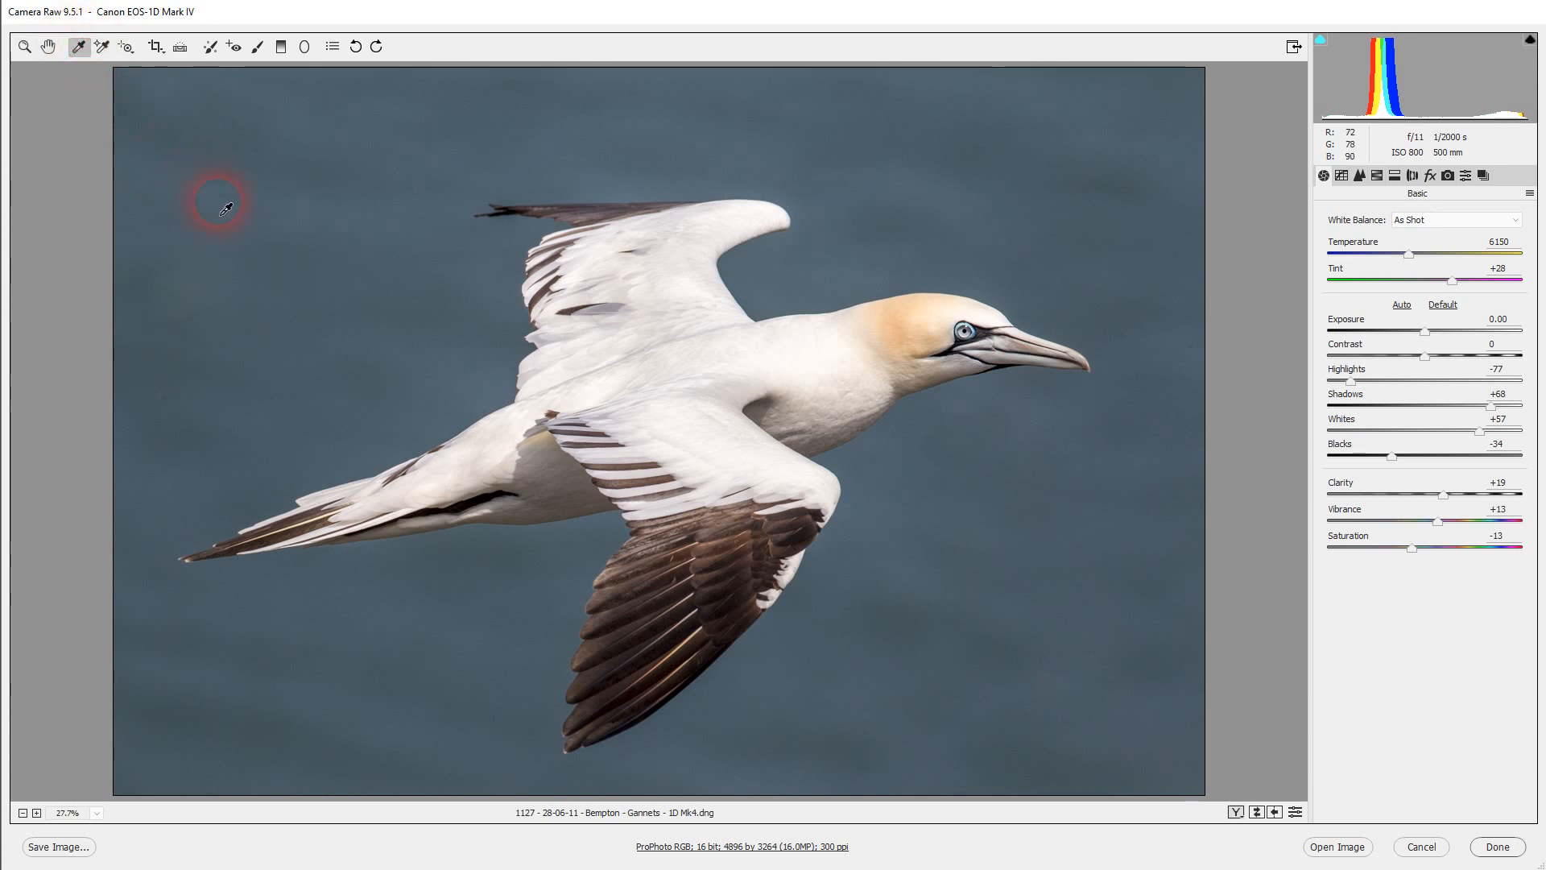
pyautogui.click(618, 318)
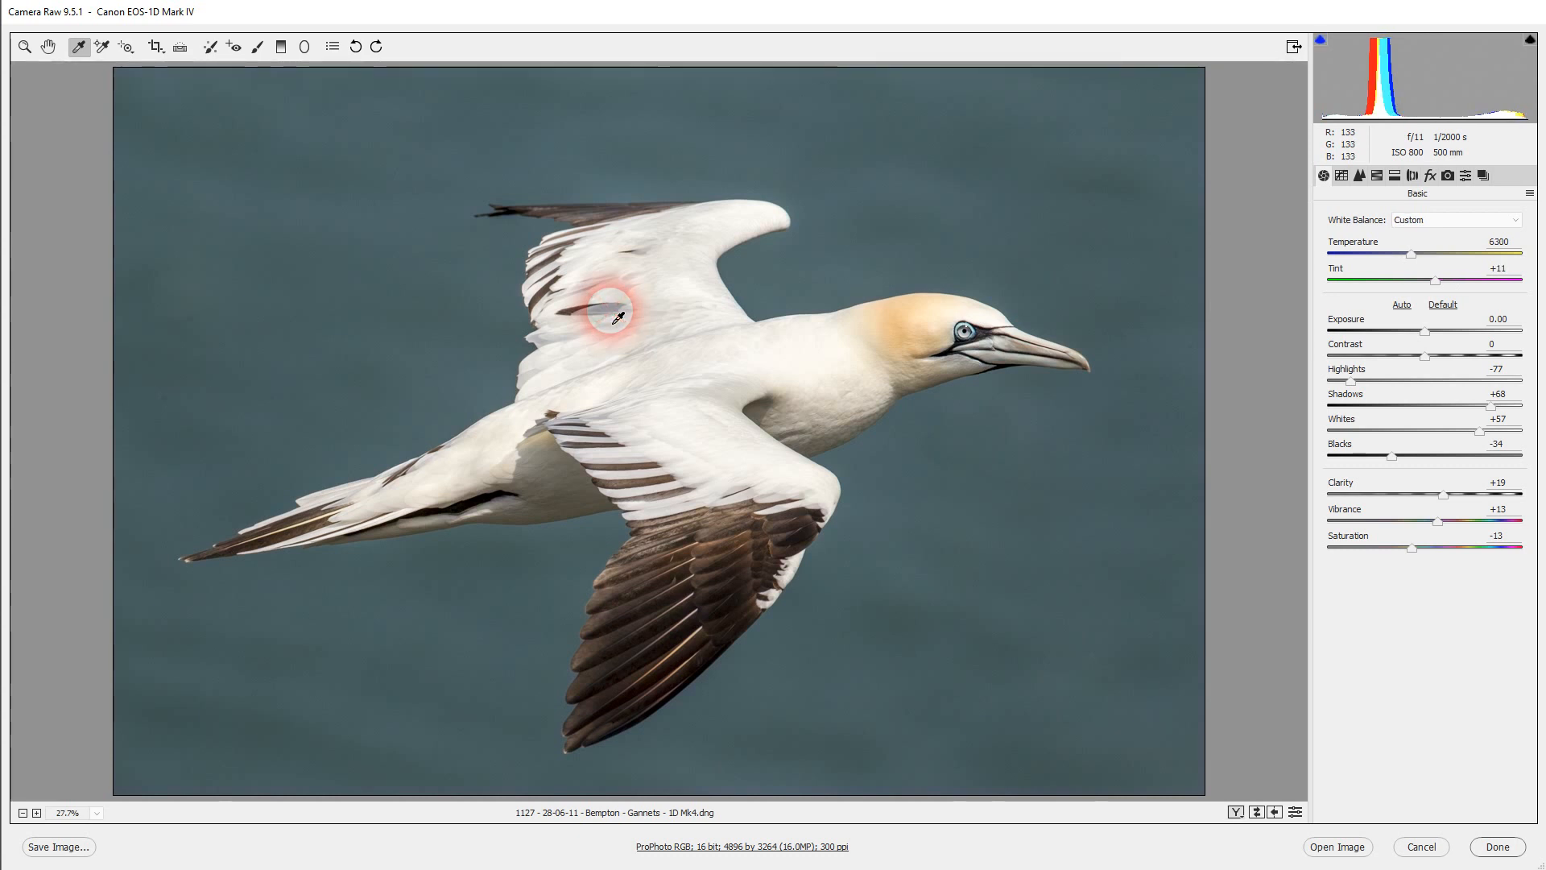
pyautogui.click(721, 401)
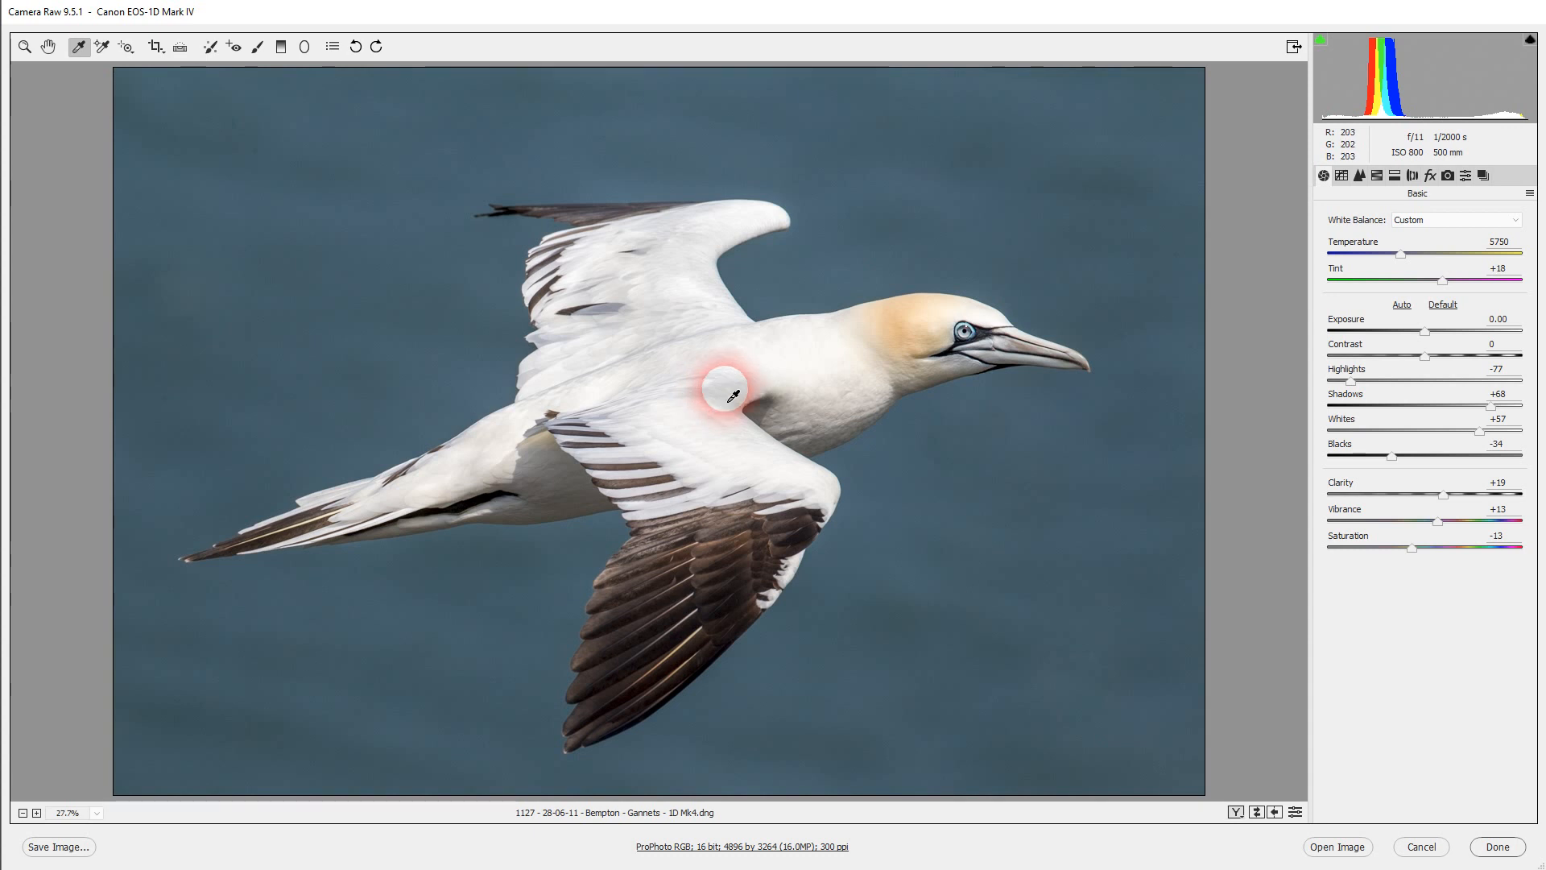
# Compare the photo before and after the edits in side-by-side, stacked and split views, and return to the single view.
pyautogui.click(1237, 812)
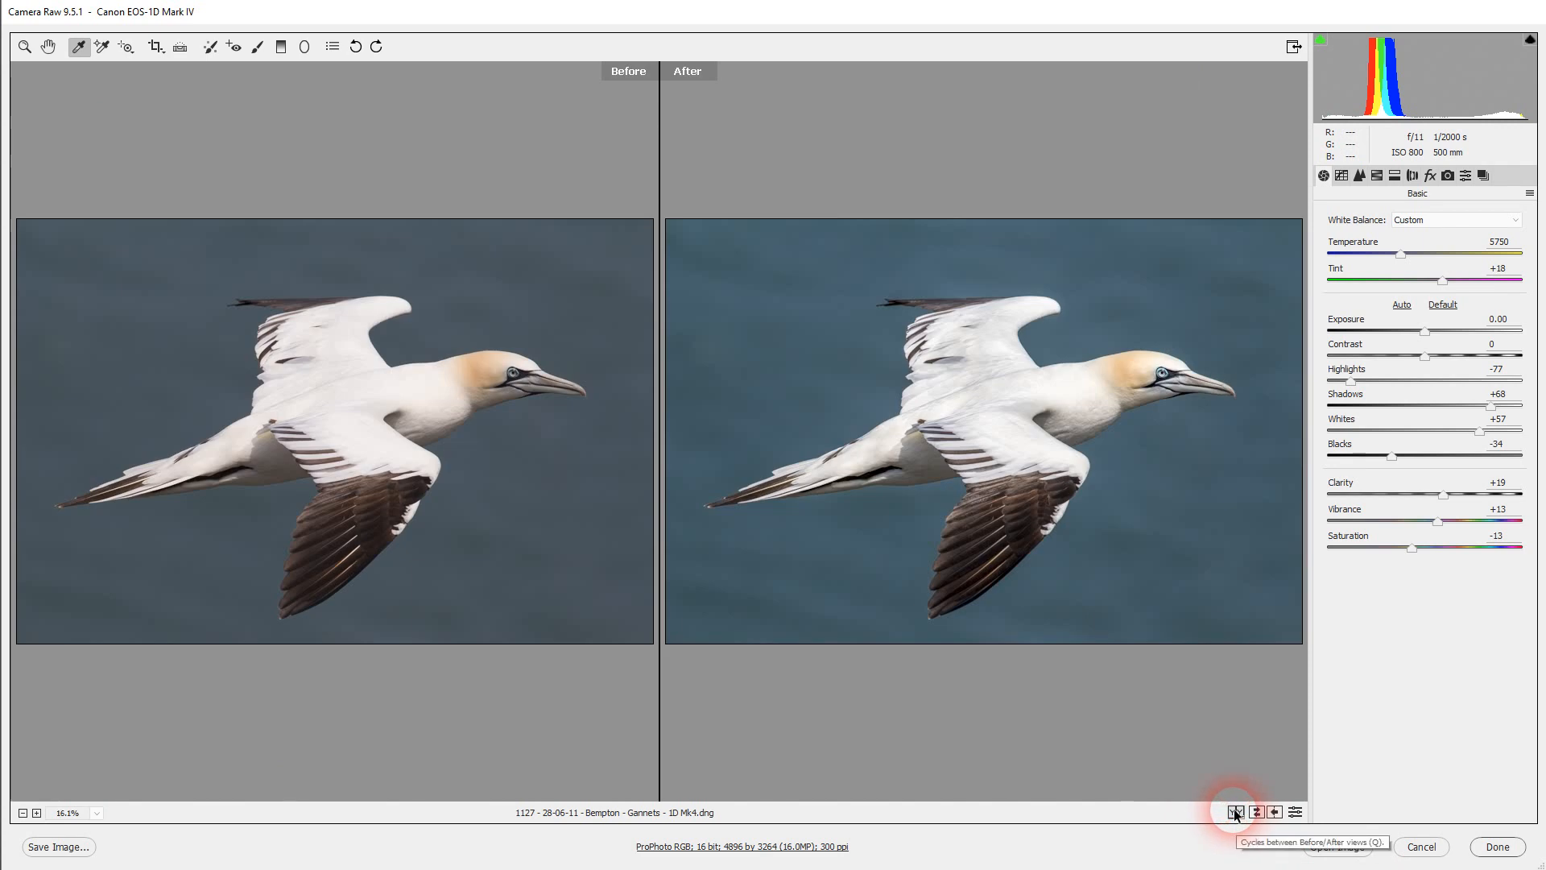
pyautogui.click(1237, 813)
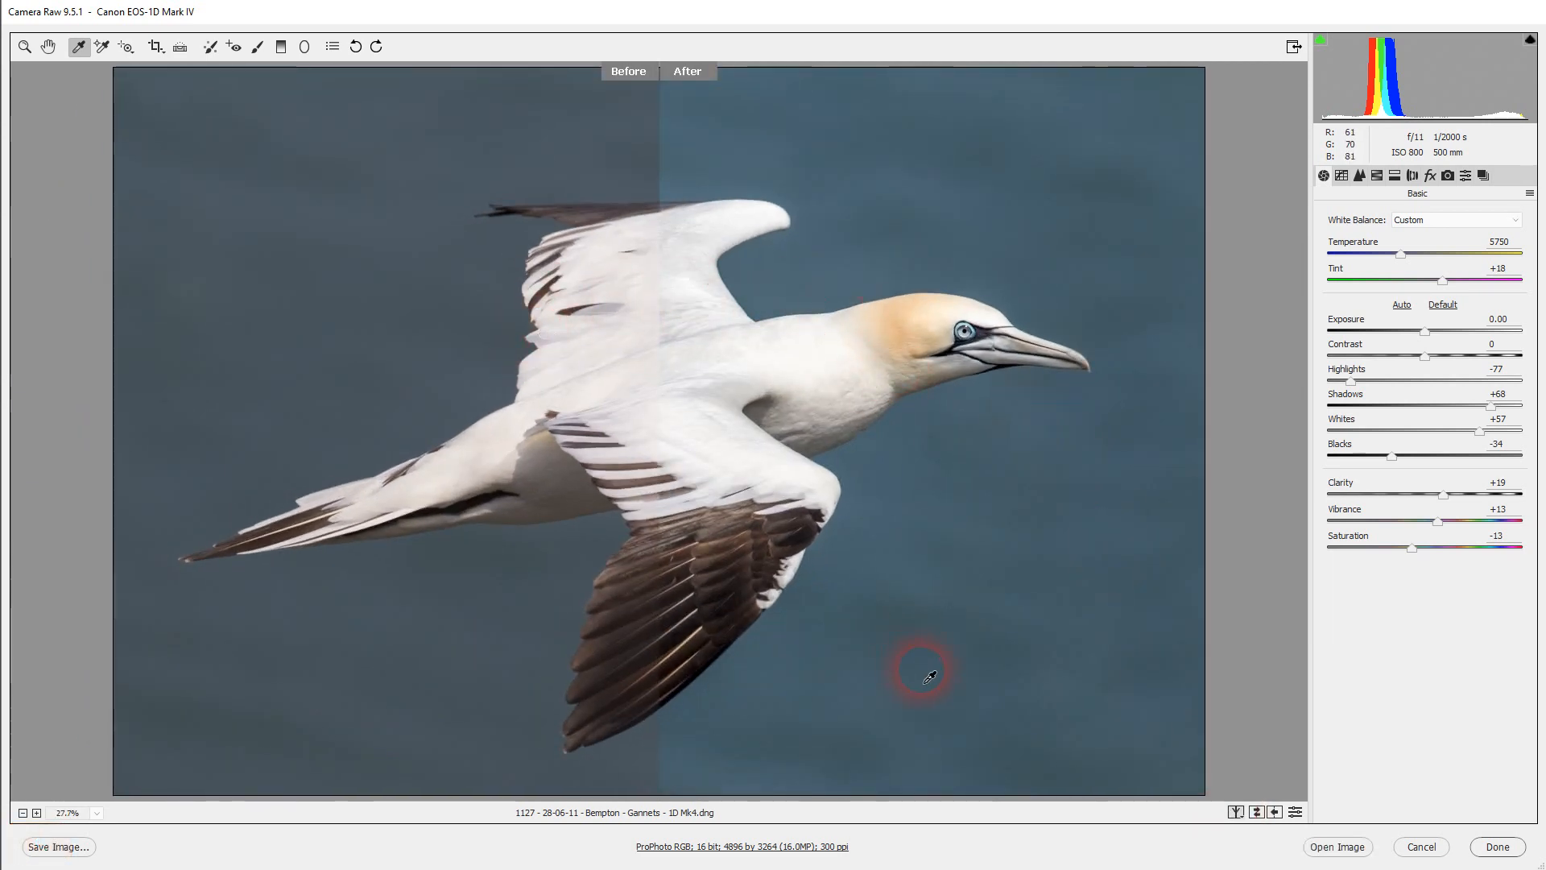
pyautogui.press('q')
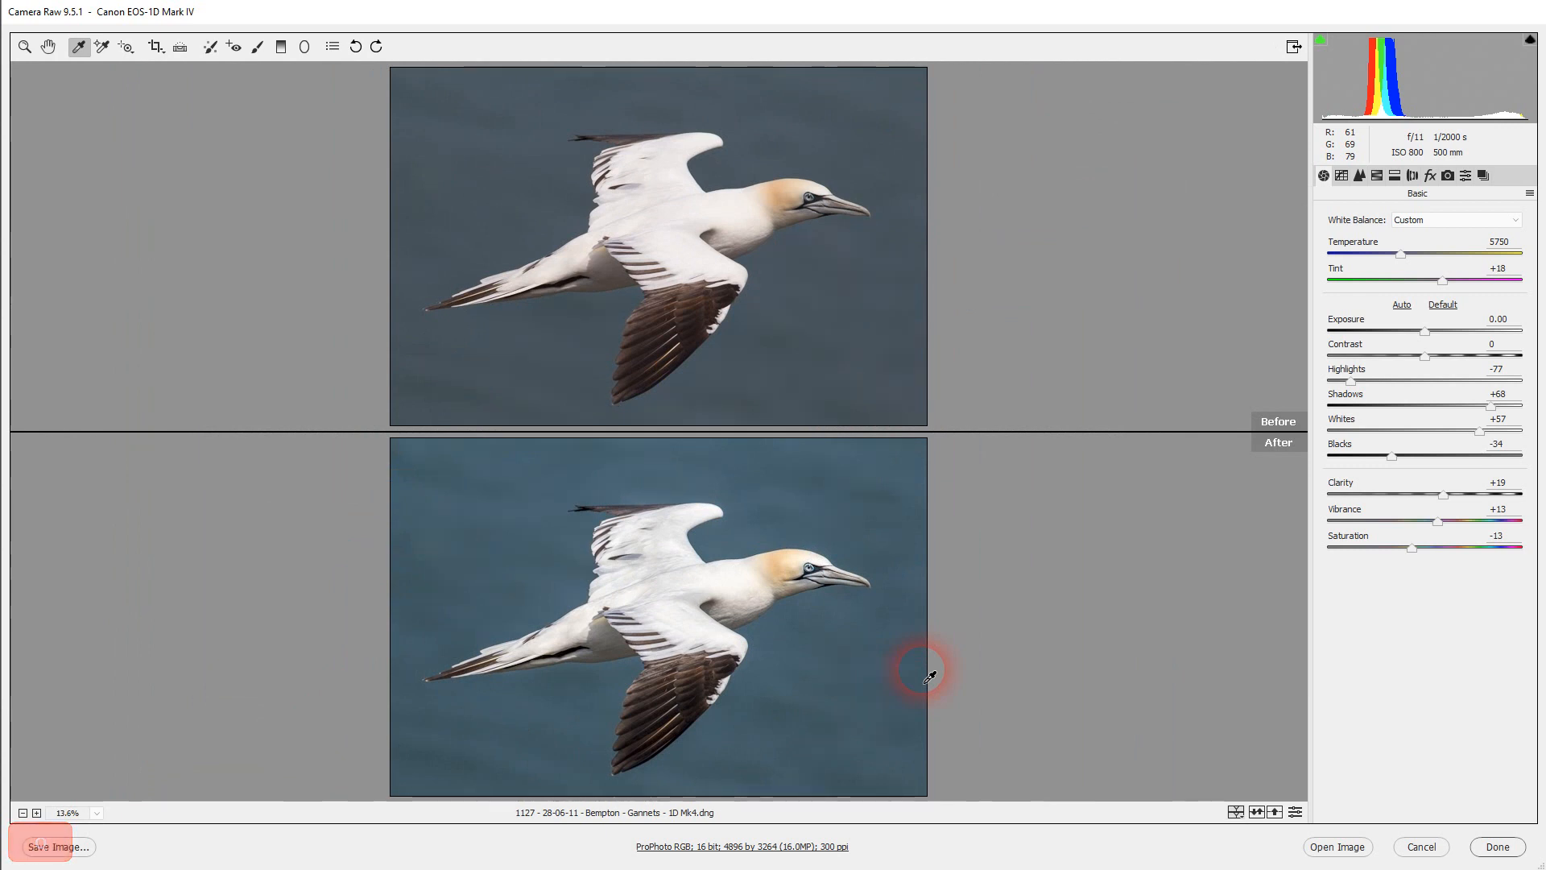
pyautogui.press('q')
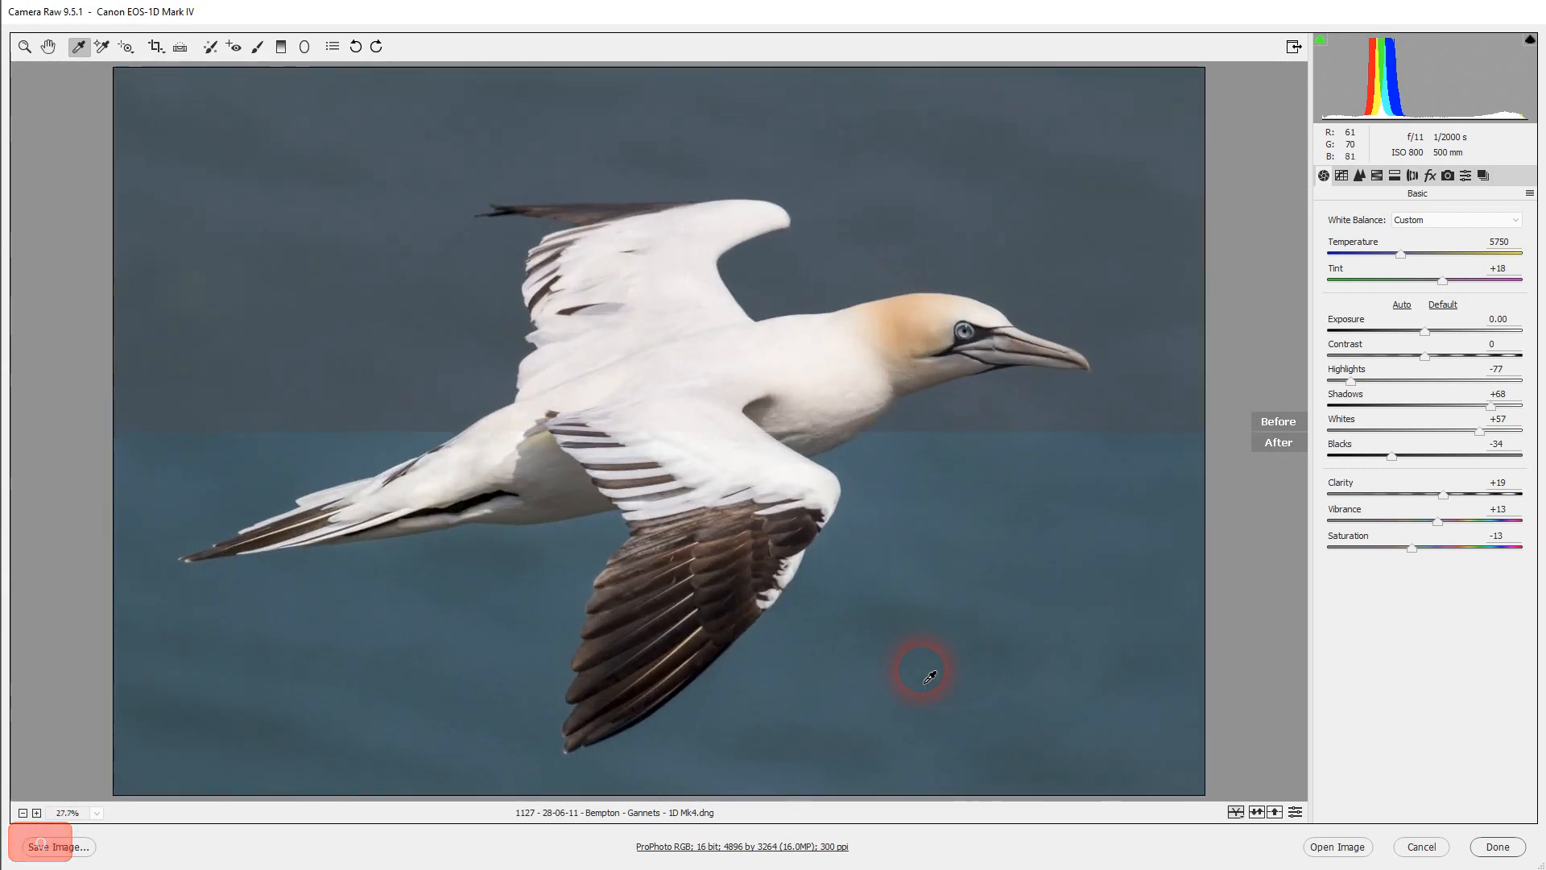
pyautogui.press('q')
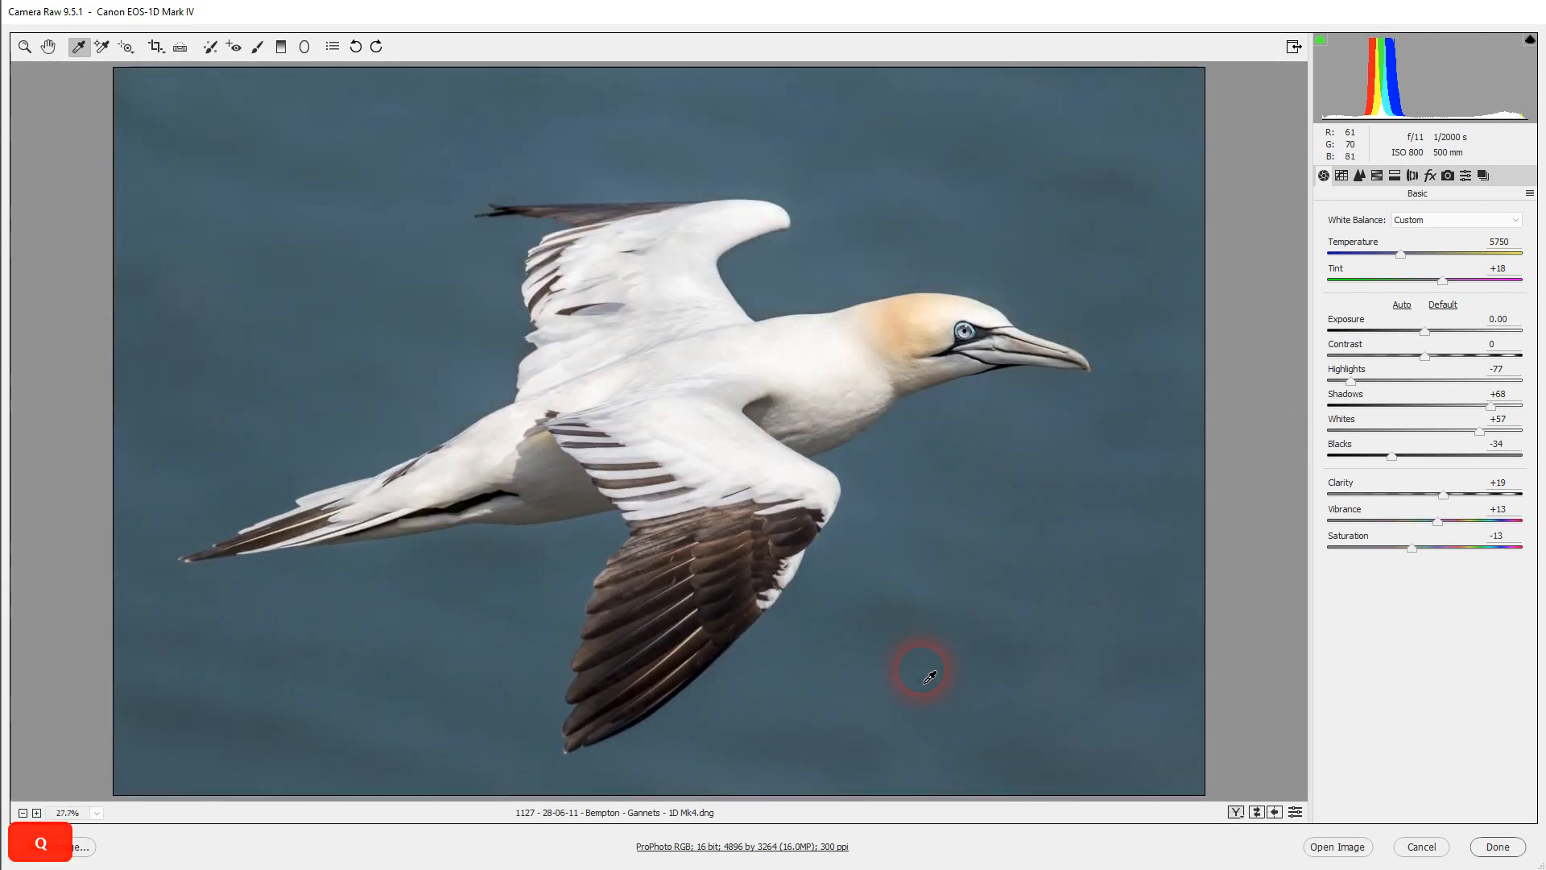